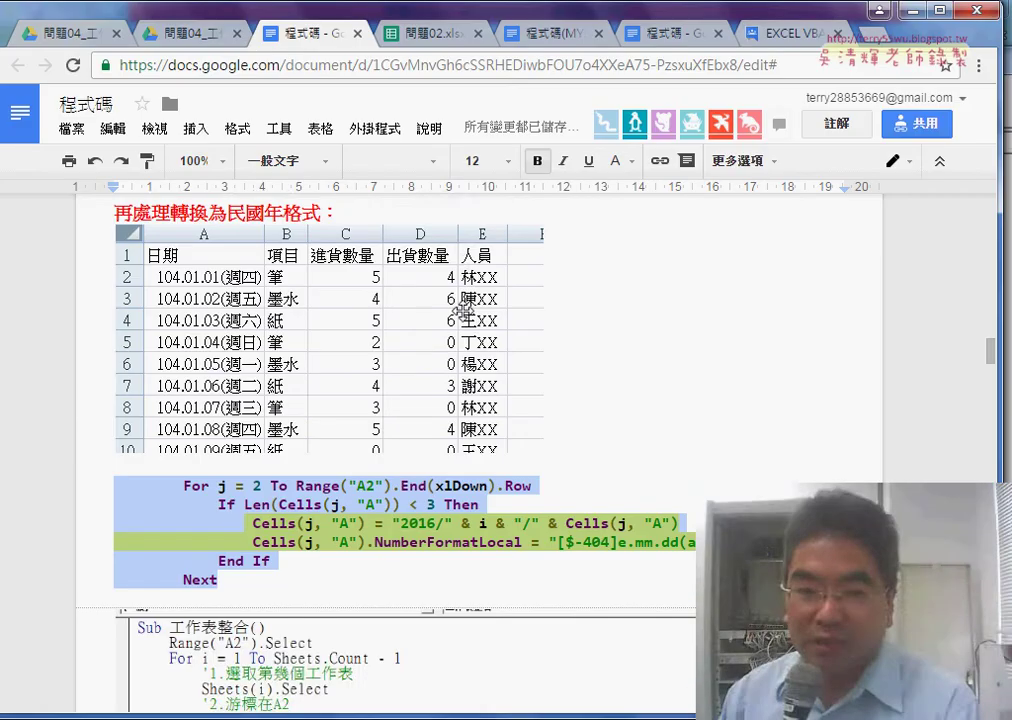
# Scroll up the Google Docs notes to the highlighted '處理月份' month-handling loop
pyautogui.scroll(1, 458, 302)
pyautogui.scroll(5, 458, 302)
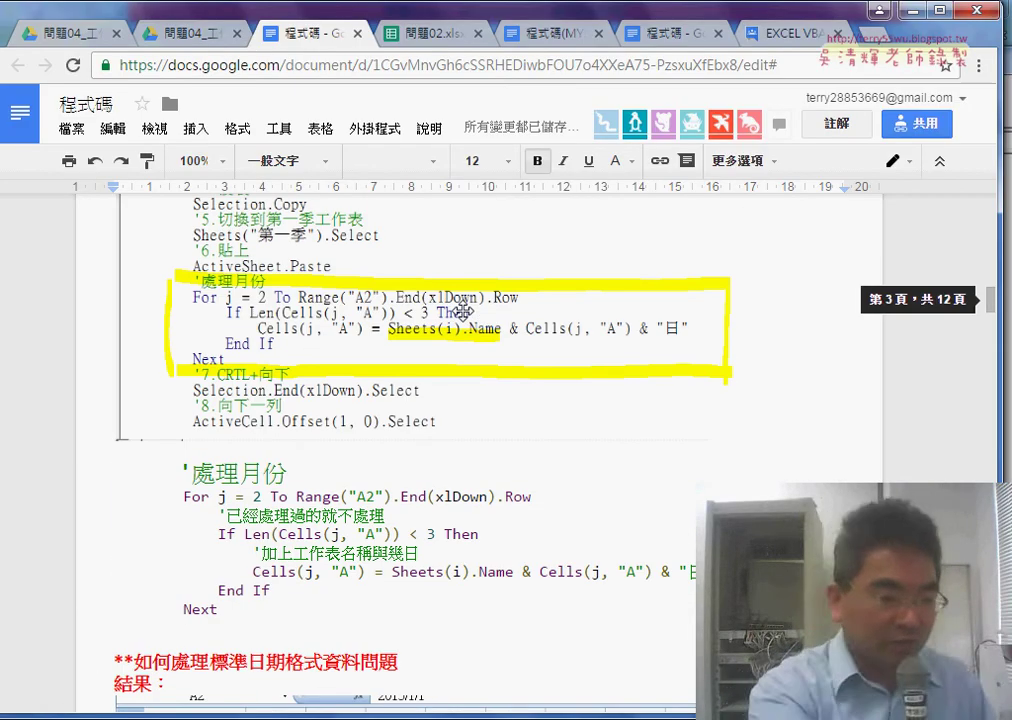
# Select the recorded macro block from Sheets(i).Select through ActiveCell.Offset(1, 0).Select
pyautogui.scroll(1, 462, 311)
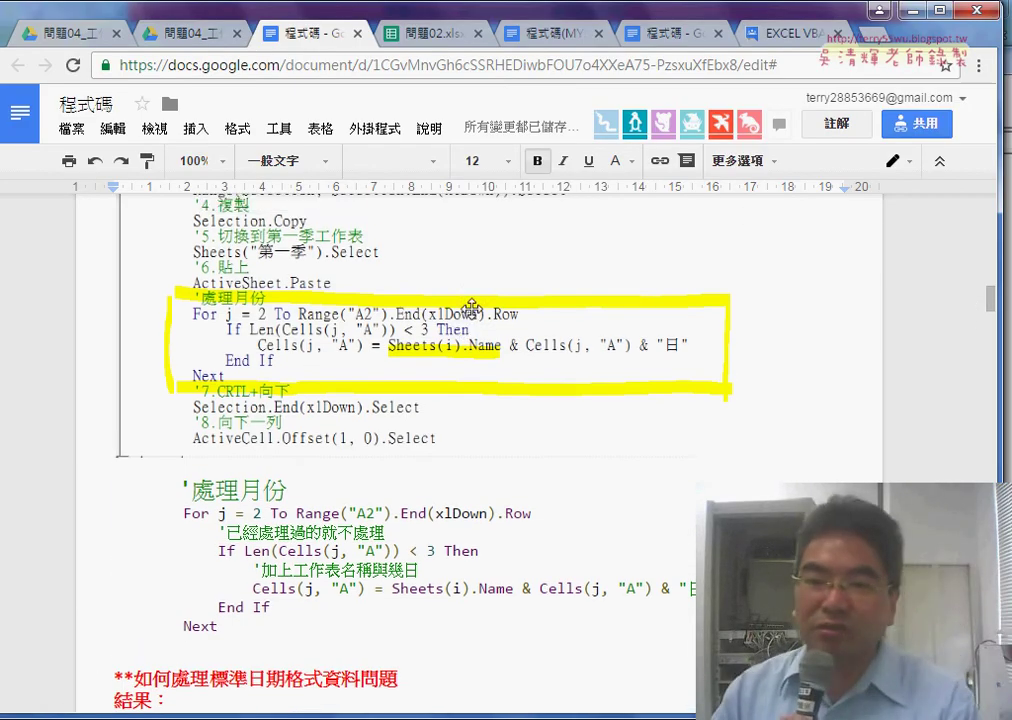
pyautogui.scroll(5, 462, 311)
pyautogui.scroll(5, 465, 311)
pyautogui.scroll(1, 470, 310)
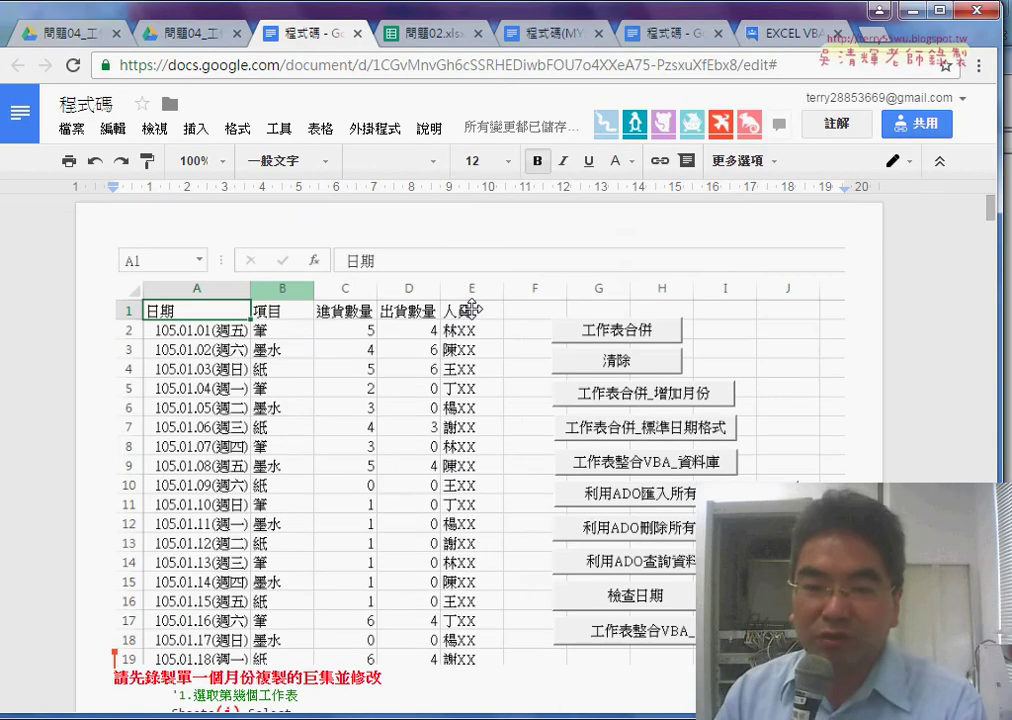
pyautogui.scroll(-2, 471, 310)
pyautogui.scroll(-2, 473, 310)
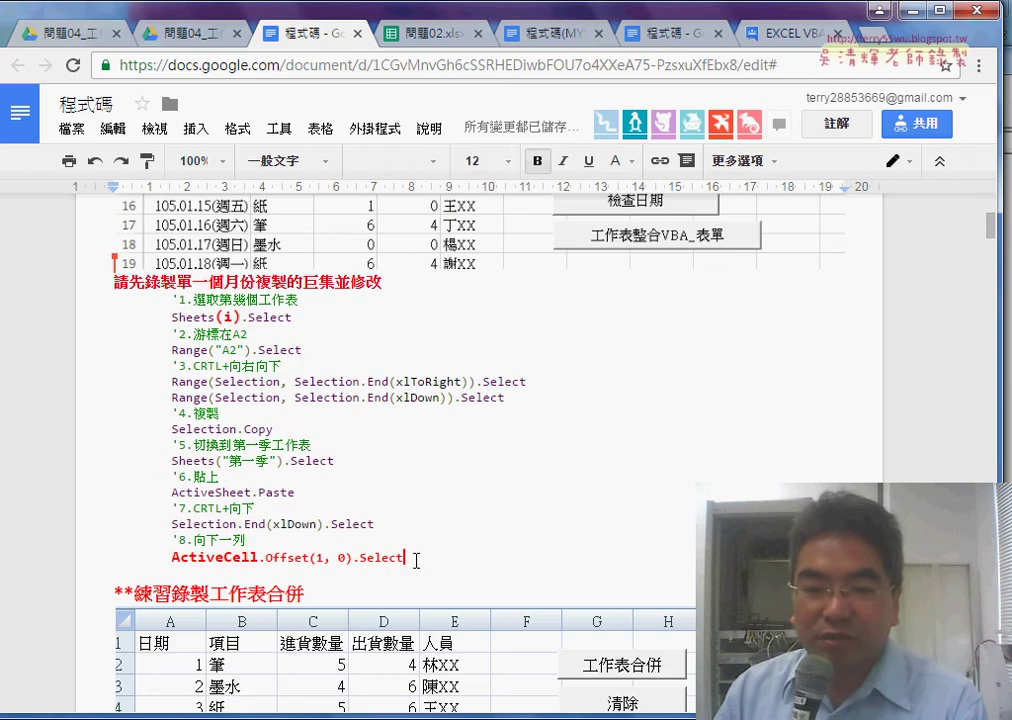
pyautogui.moveTo(416, 560); pyautogui.dragTo(82, 301)
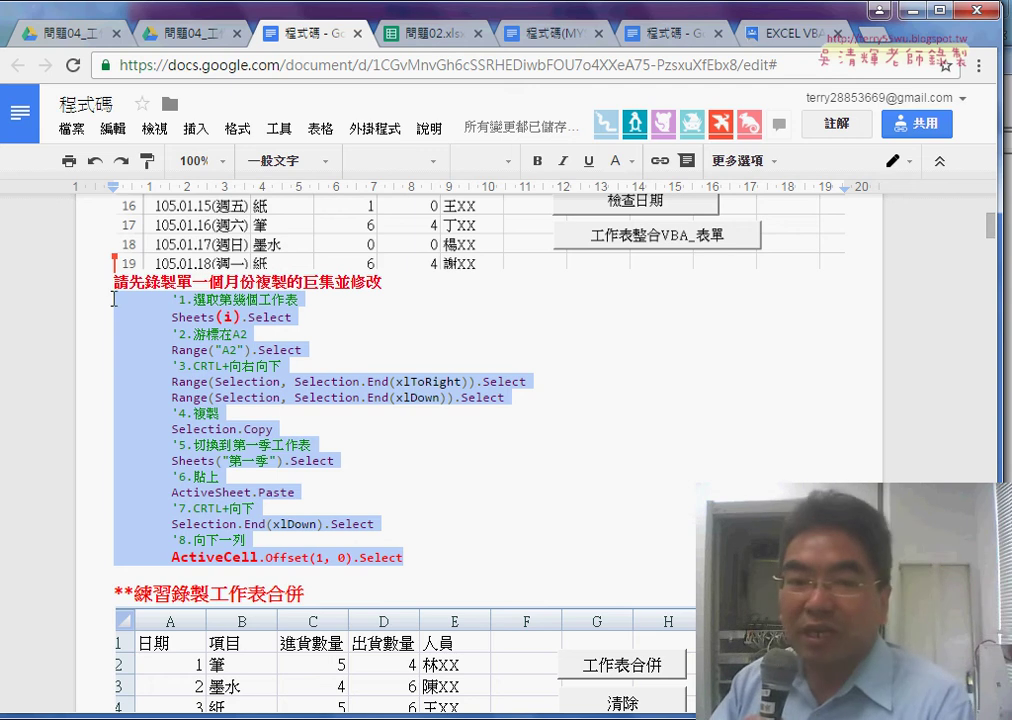
pyautogui.moveTo(298, 299); pyautogui.dragTo(122, 297)
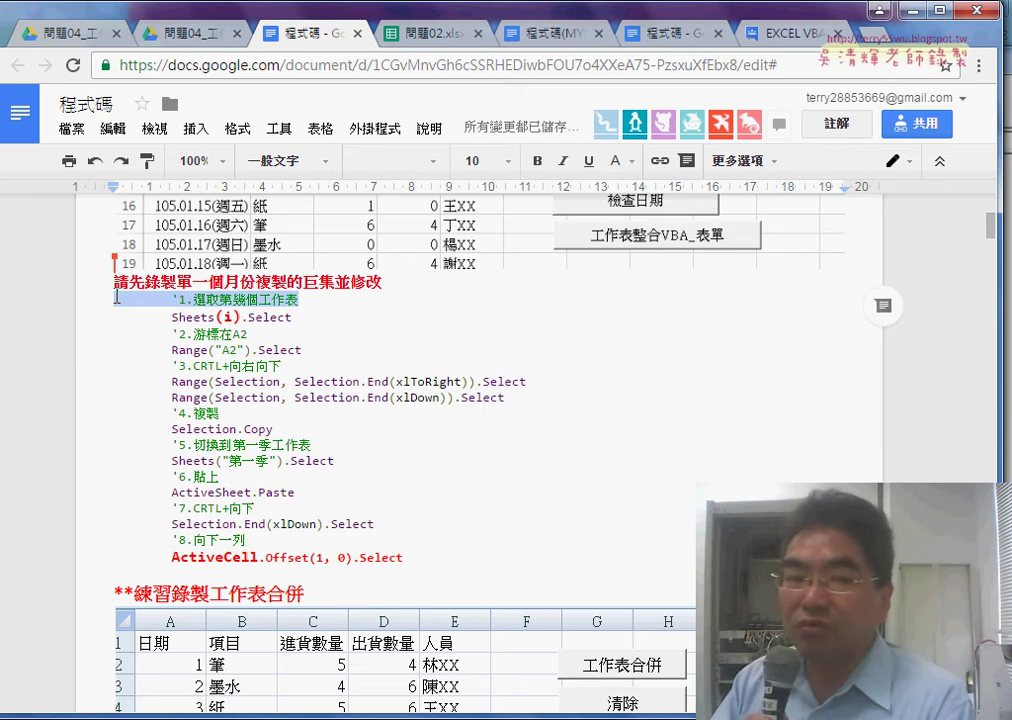
pyautogui.click(181, 299)
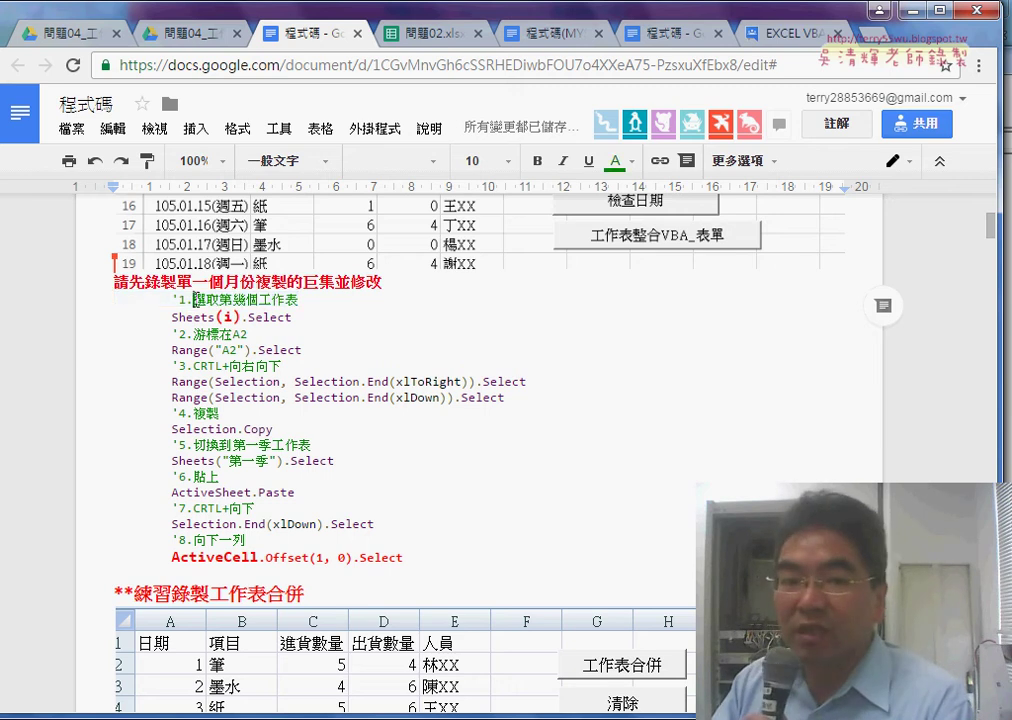
pyautogui.hotkey('shift', 'Left')
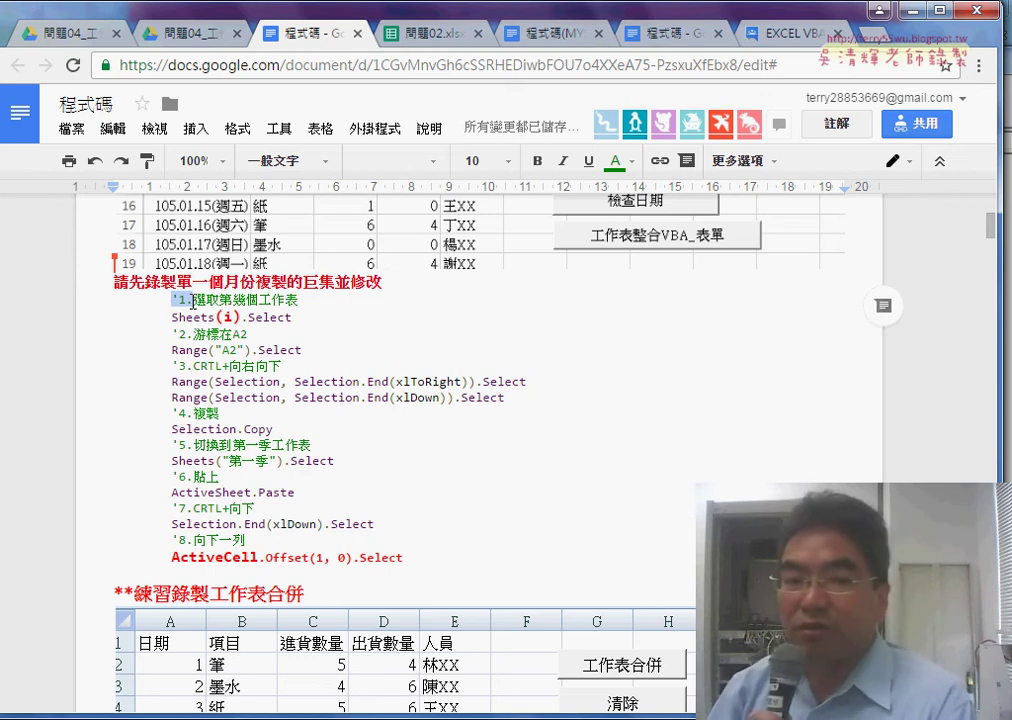
pyautogui.moveTo(172, 317); pyautogui.dragTo(293, 317)
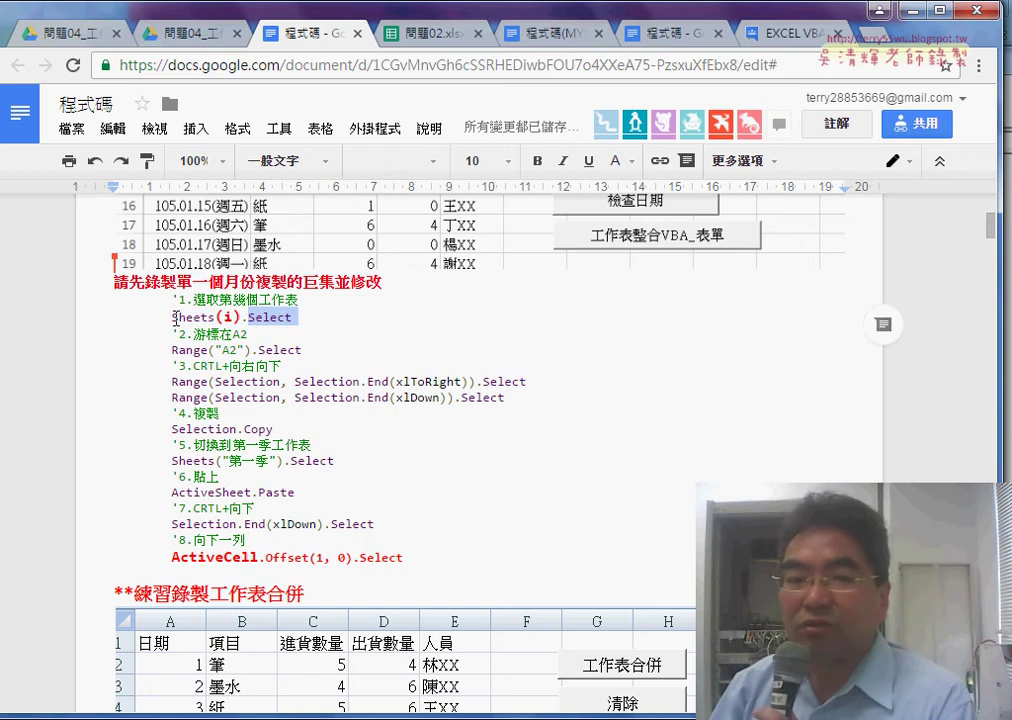
pyautogui.moveTo(174, 317); pyautogui.dragTo(210, 317)
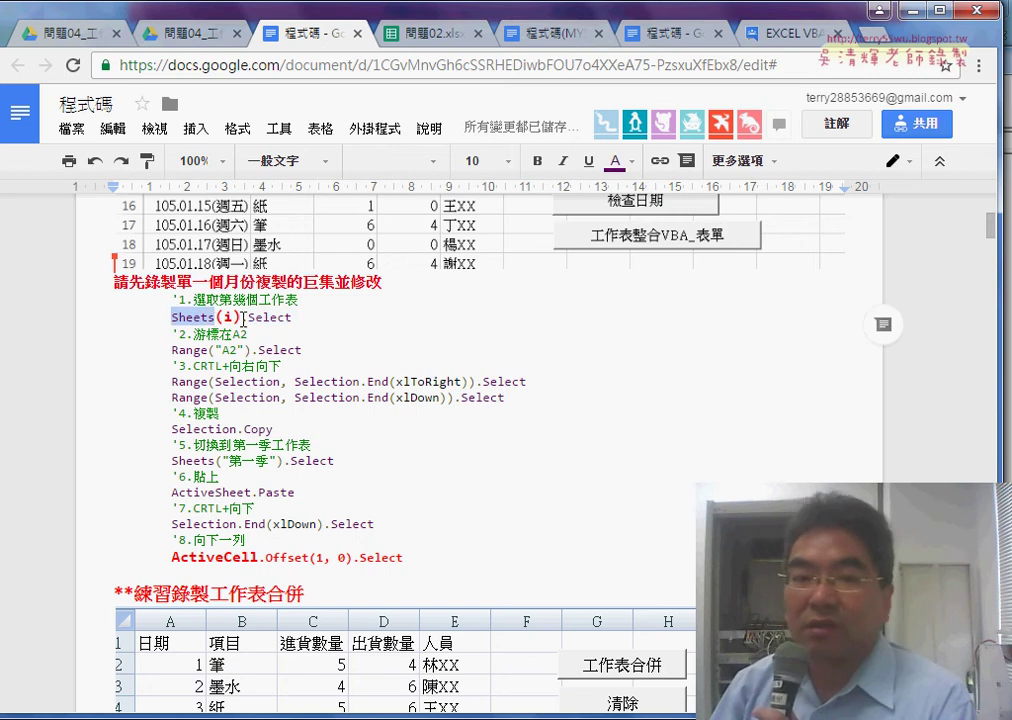
pyautogui.moveTo(248, 317); pyautogui.dragTo(293, 317)
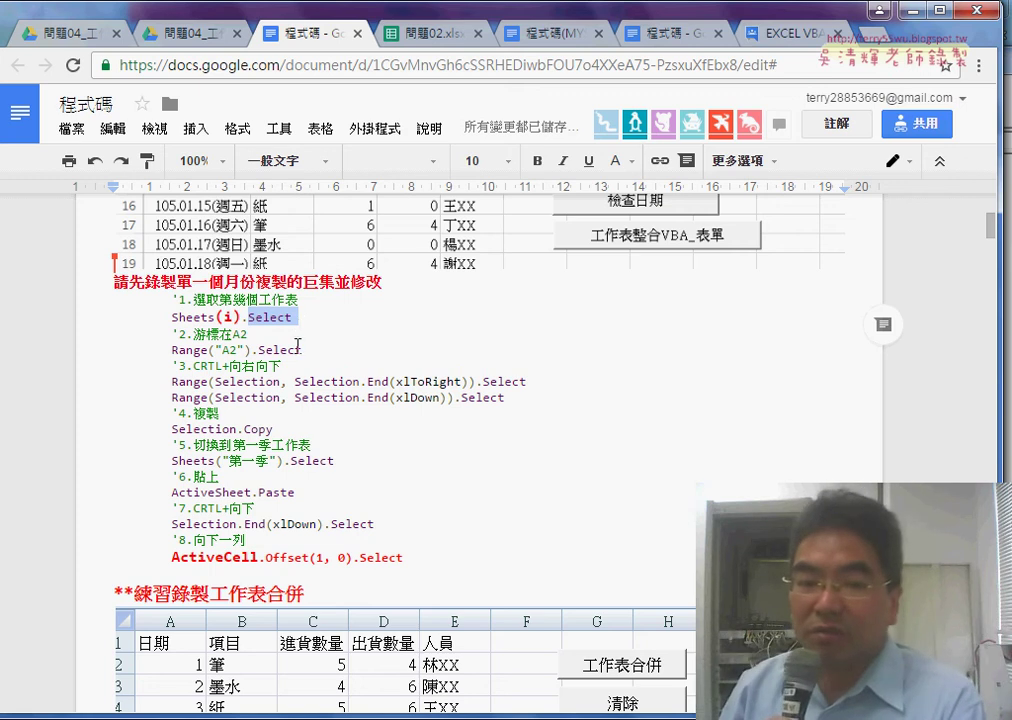
pyautogui.moveTo(172, 384); pyautogui.dragTo(541, 399)
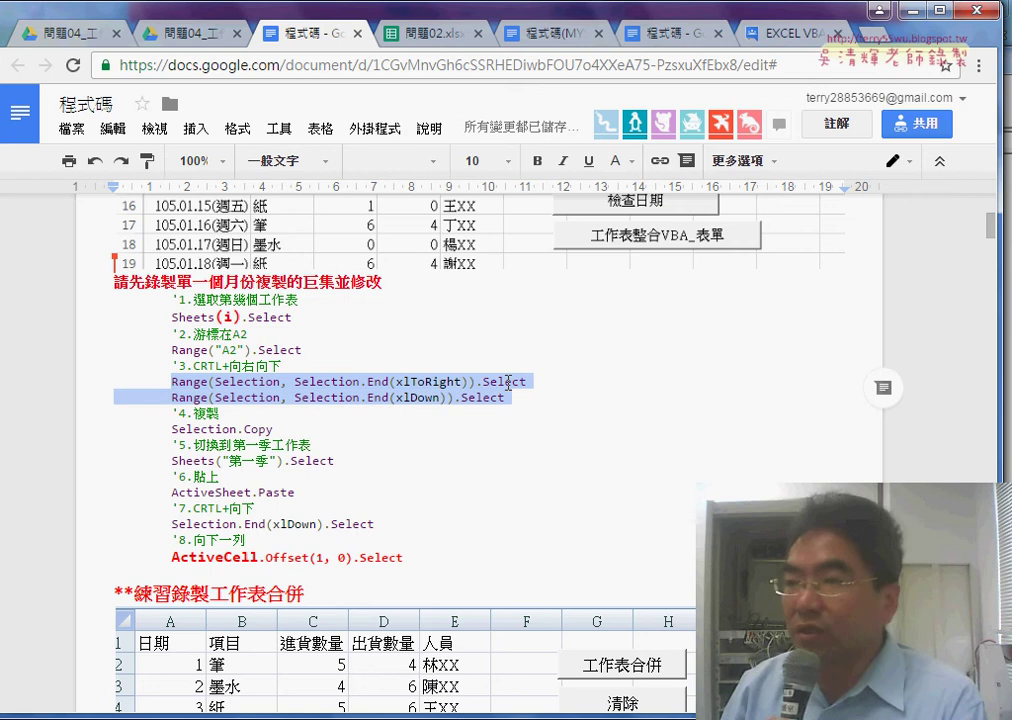
pyautogui.moveTo(172, 430); pyautogui.dragTo(237, 430)
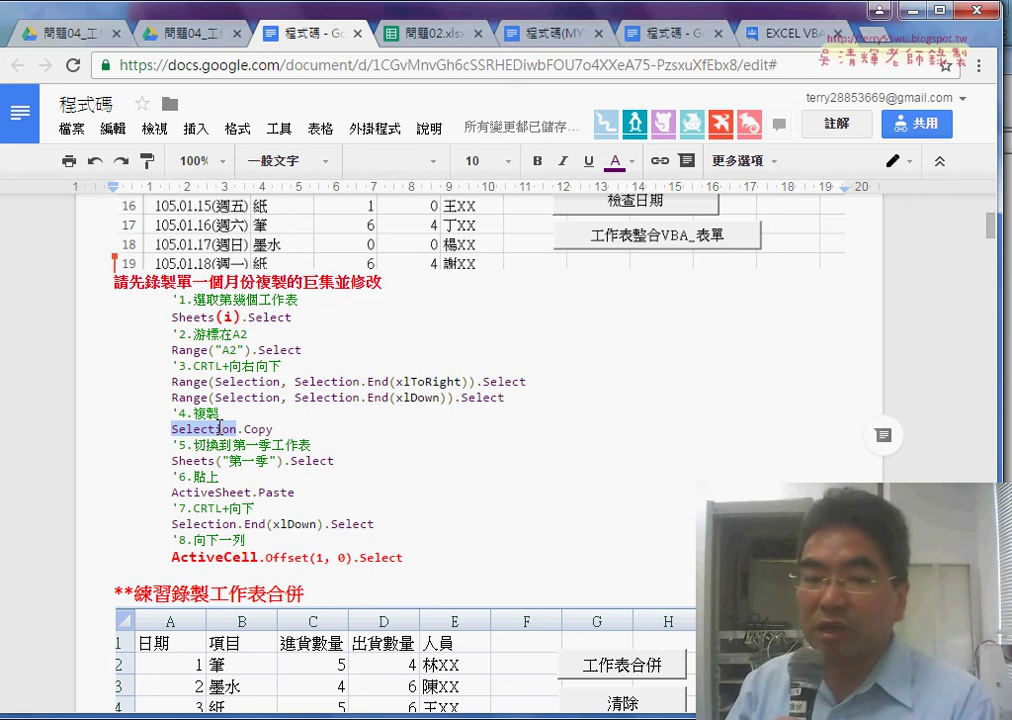
pyautogui.doubleClick(258, 429)
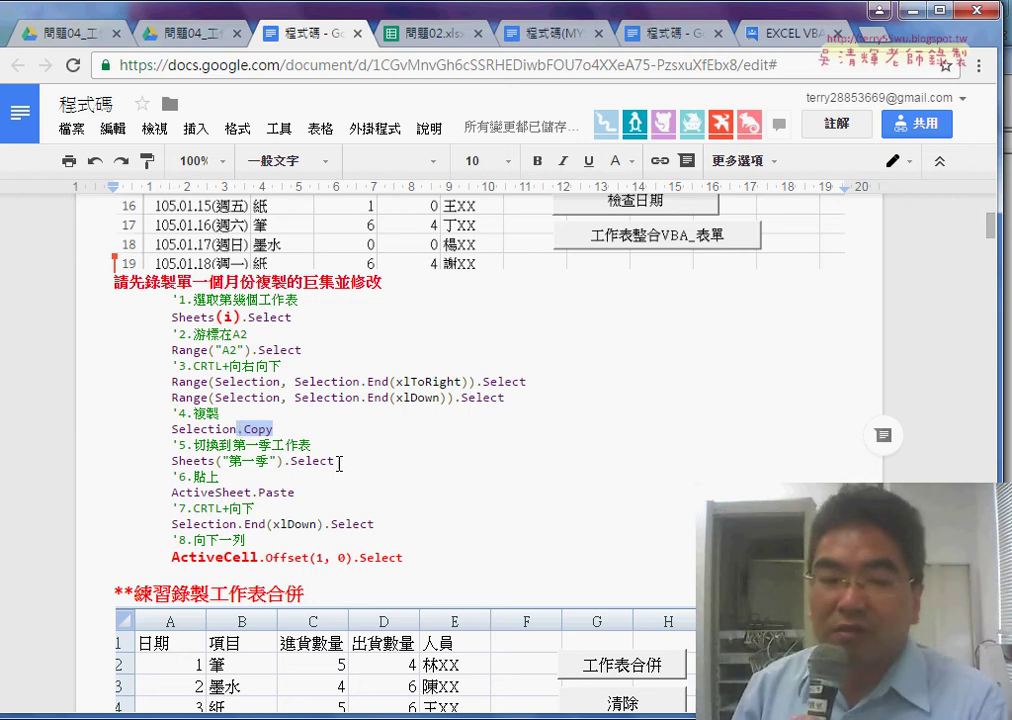
pyautogui.moveTo(337, 461); pyautogui.dragTo(194, 461)
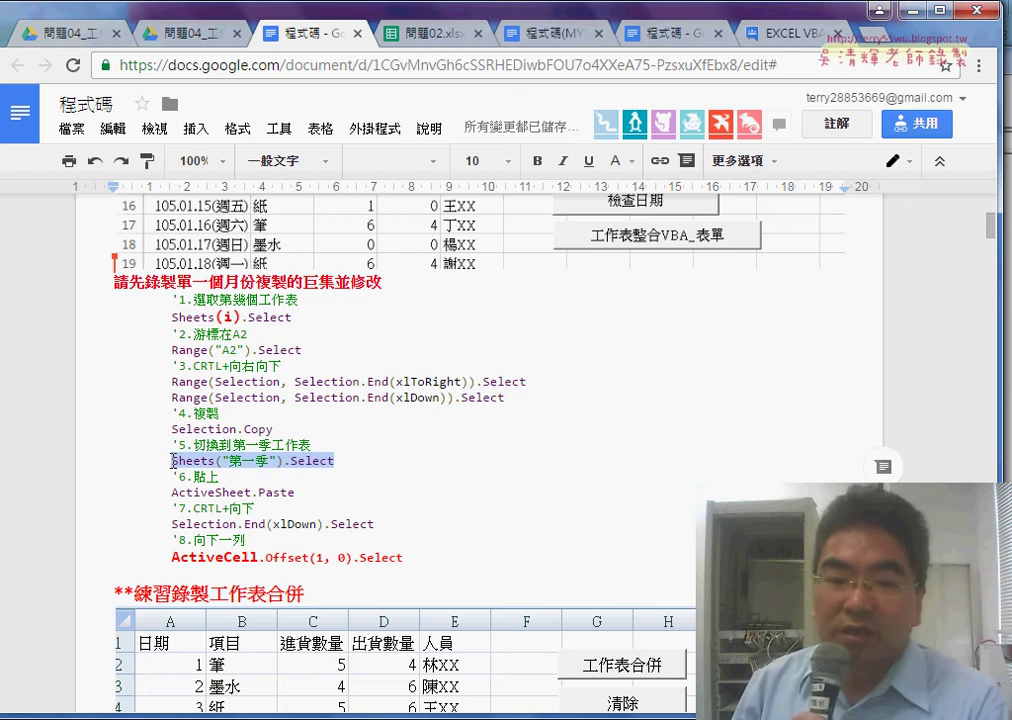
pyautogui.moveTo(307, 496); pyautogui.dragTo(276, 496)
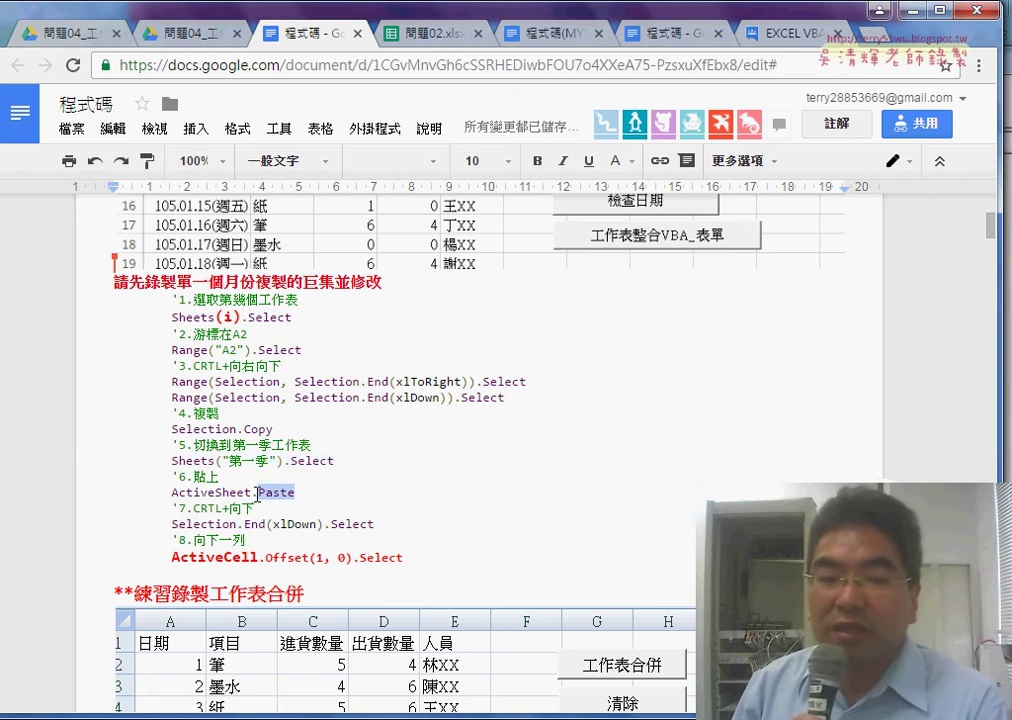
pyautogui.moveTo(171, 492); pyautogui.dragTo(249, 493)
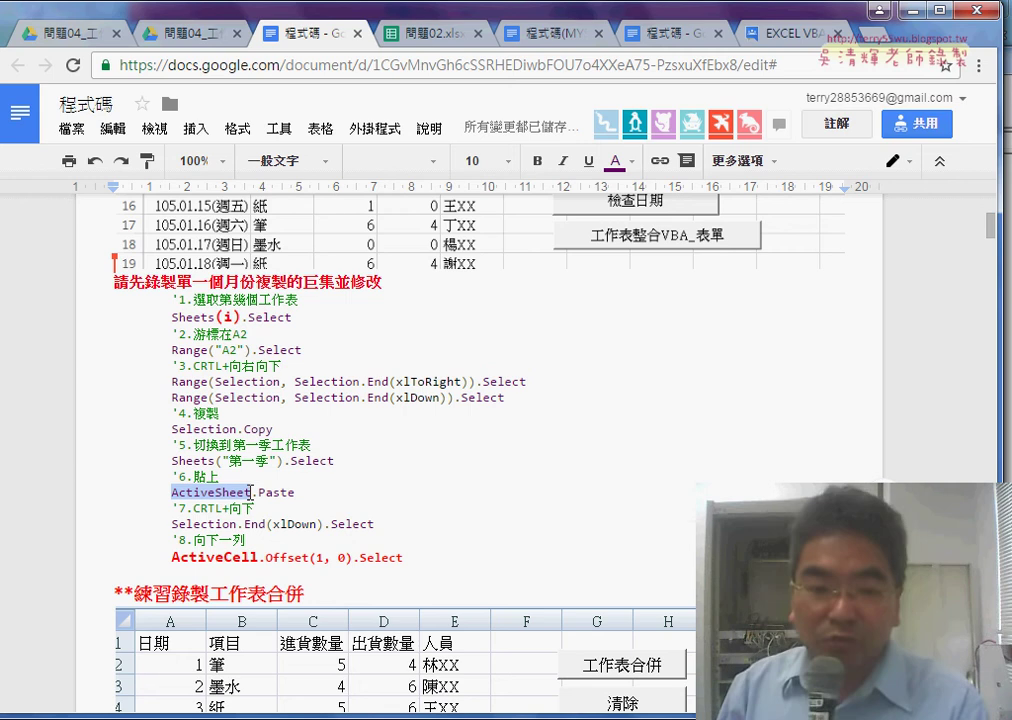
pyautogui.click(250, 493)
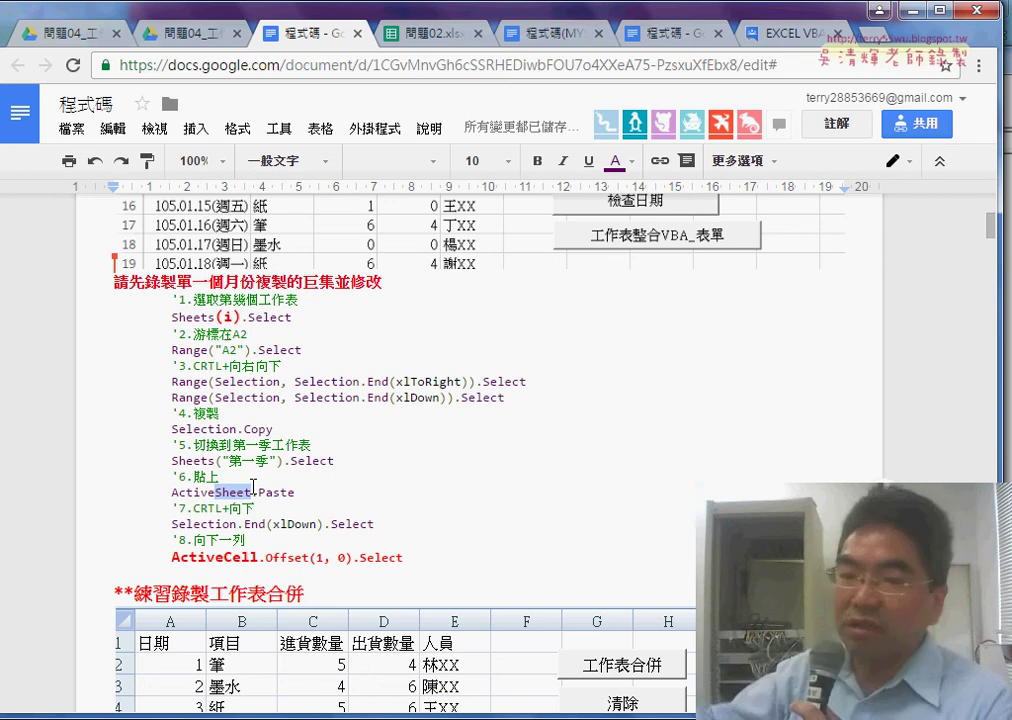
pyautogui.moveTo(404, 557); pyautogui.dragTo(87, 297)
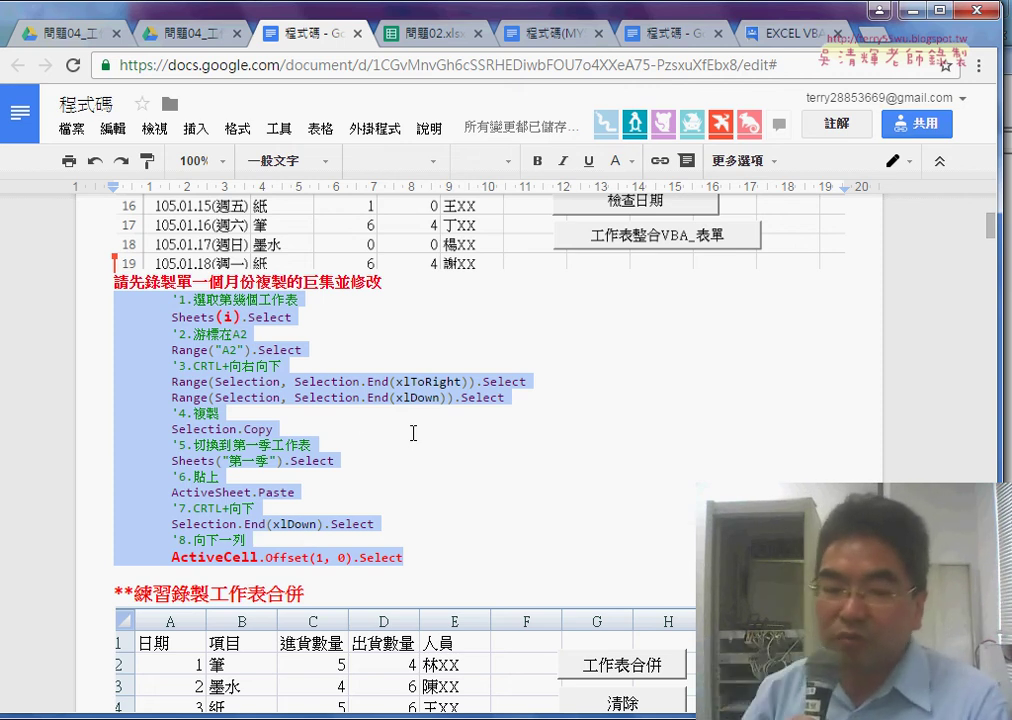
# Mark the Selection.End(xlDown).Select line and highlight ActiveCell.Offset(1, 0).Select in yellow
pyautogui.scroll(-2, 488, 507)
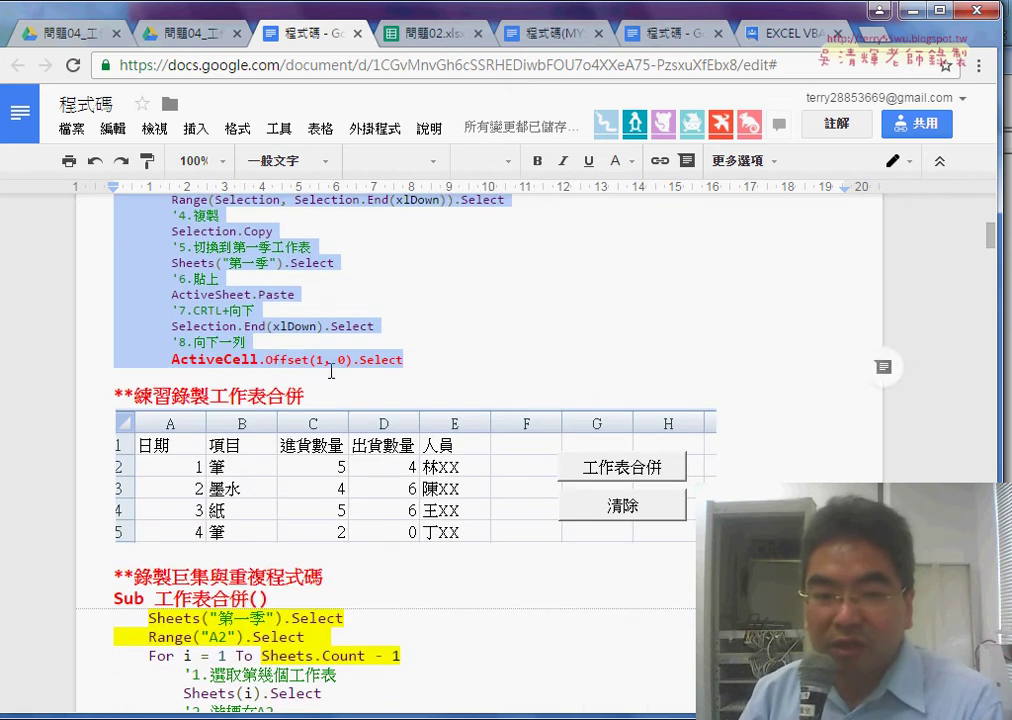
pyautogui.click(296, 326)
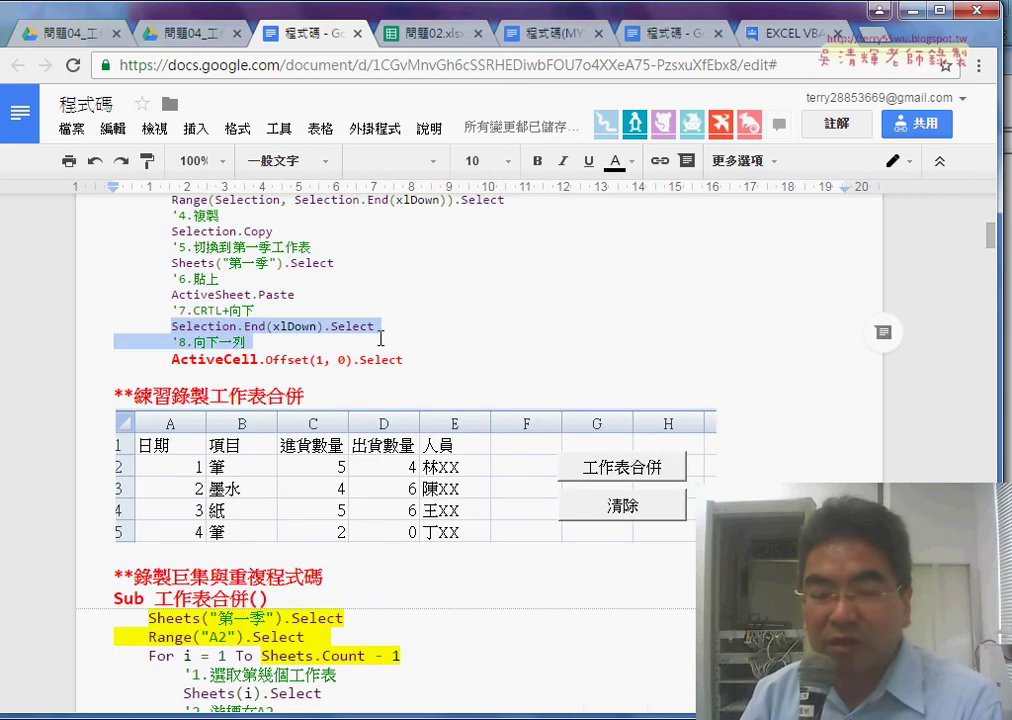
pyautogui.moveTo(214, 330); pyautogui.dragTo(385, 330)
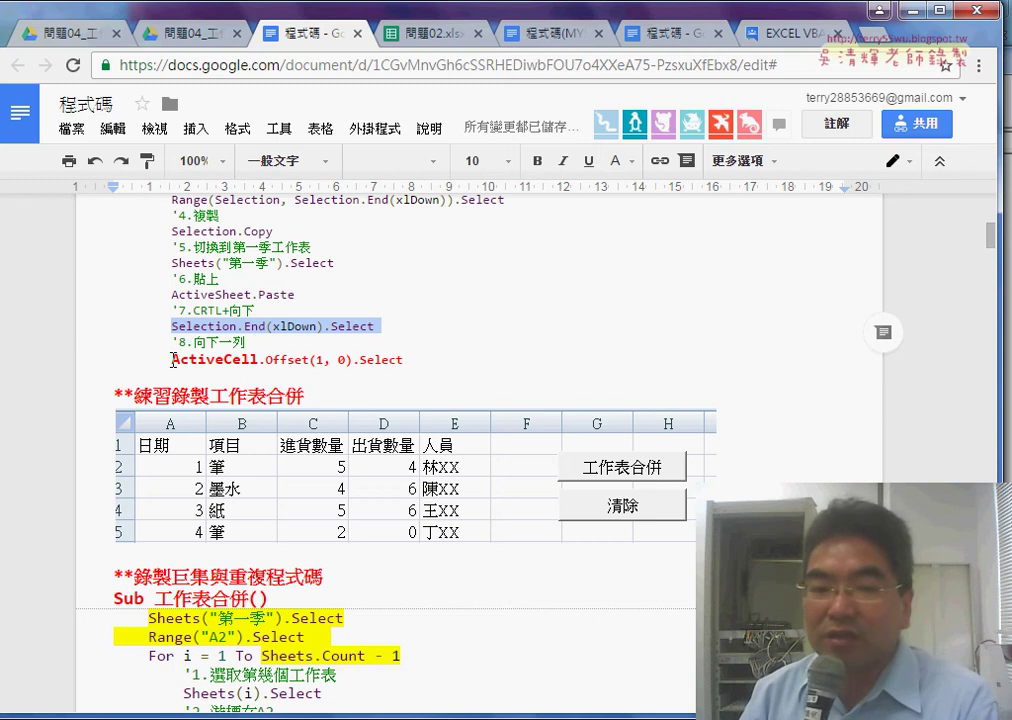
pyautogui.moveTo(173, 360); pyautogui.dragTo(406, 358)
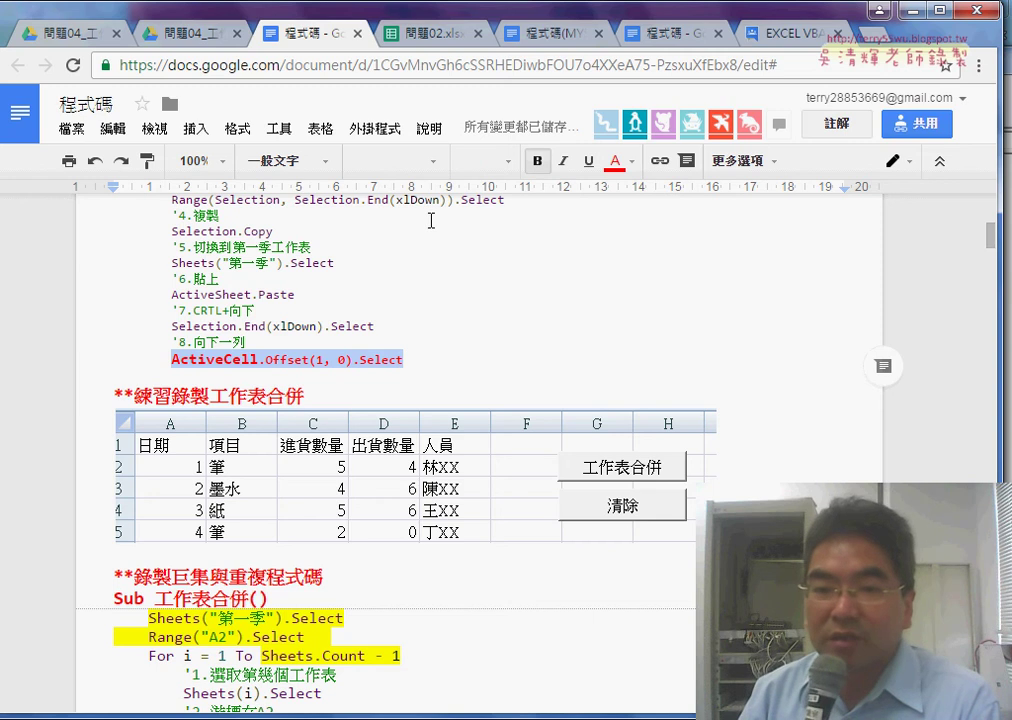
pyautogui.click(630, 167)
pyautogui.click(753, 199)
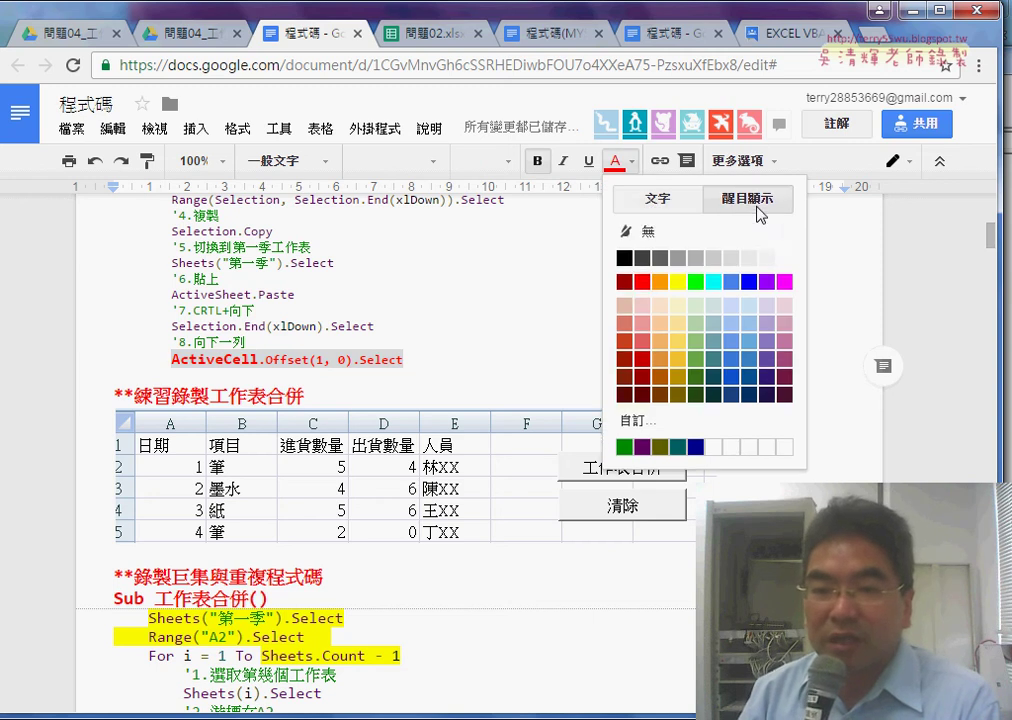
pyautogui.click(678, 284)
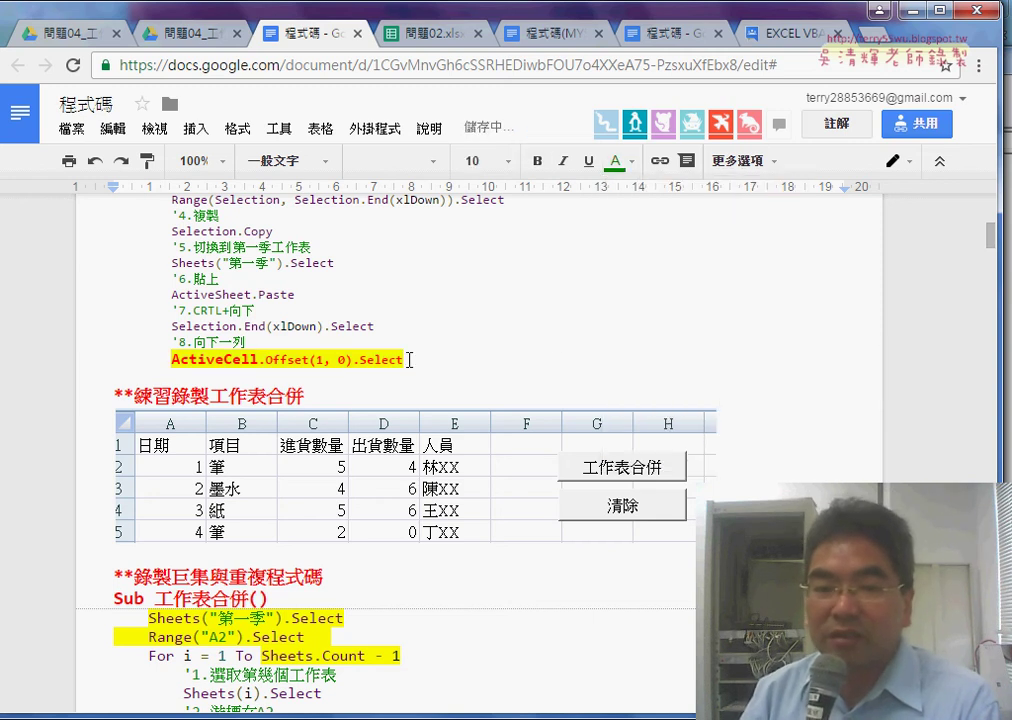
# Select the word ActiveCell and the 1 in Offset(1, 0) to explain them
pyautogui.moveTo(409, 360); pyautogui.dragTo(199, 358)
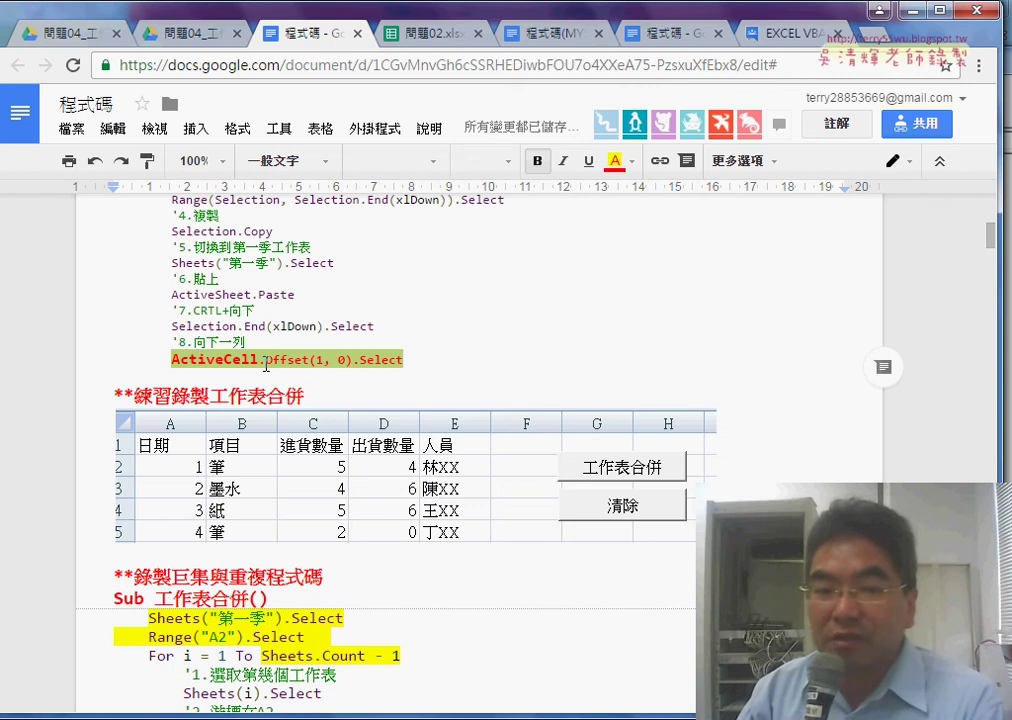
pyautogui.click(265, 360)
pyautogui.moveTo(176, 360); pyautogui.dragTo(243, 360)
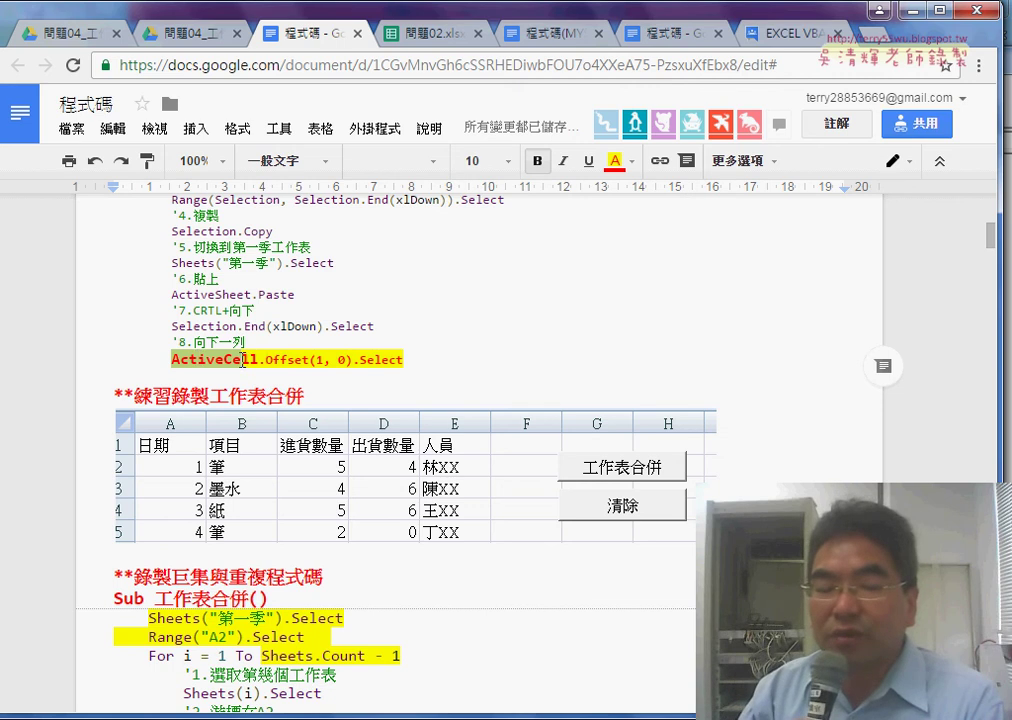
pyautogui.doubleClick(321, 359)
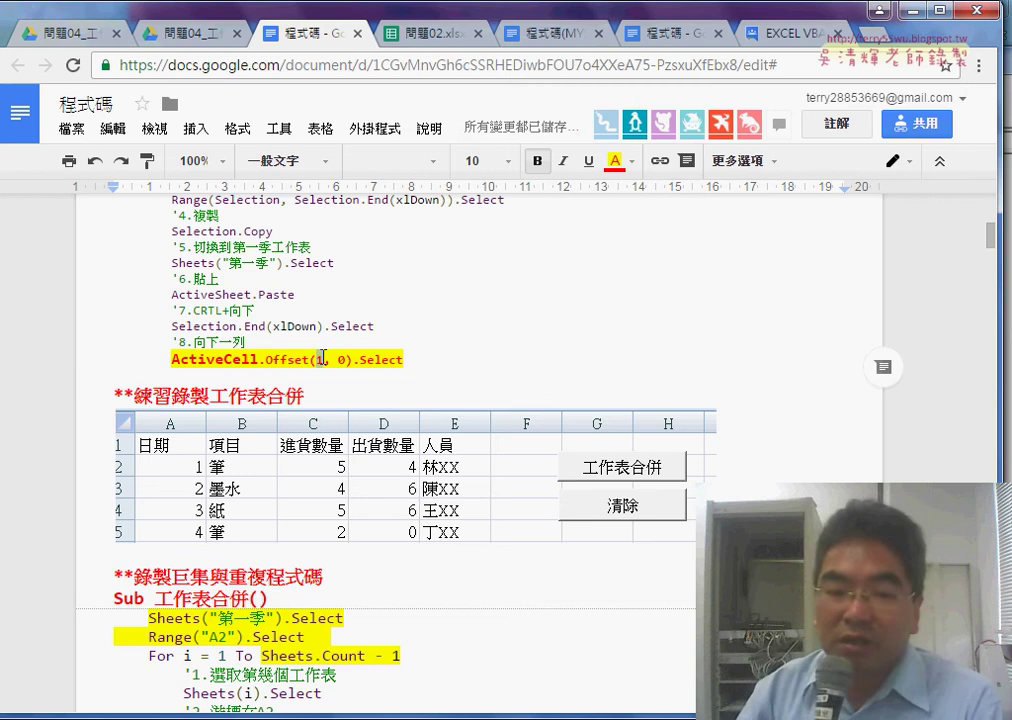
pyautogui.scroll(-4, 450, 344)
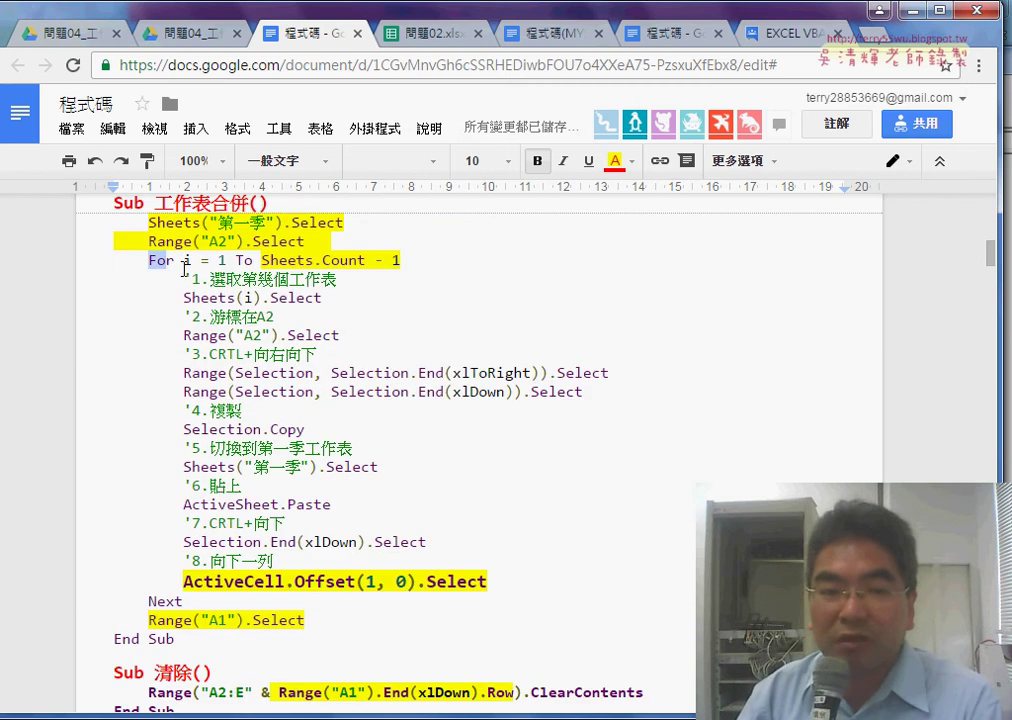
# Select the For i = 1 To Sheets.Count - 1 line, its closing Next, and the loop body
pyautogui.moveTo(184, 265); pyautogui.dragTo(420, 266)
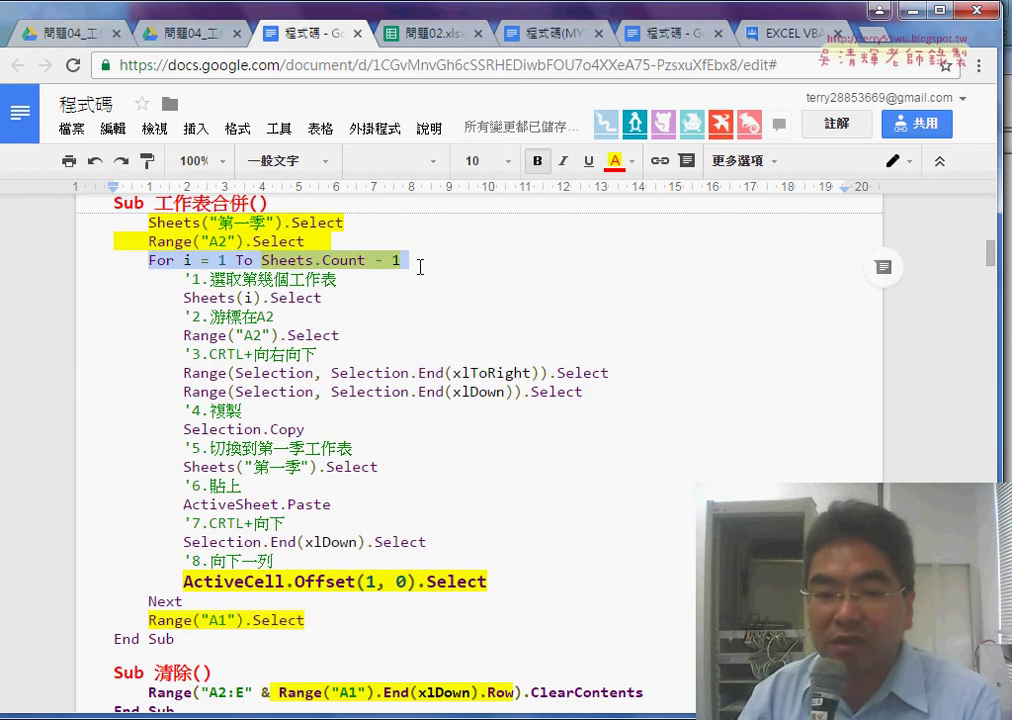
pyautogui.moveTo(183, 601); pyautogui.dragTo(149, 601)
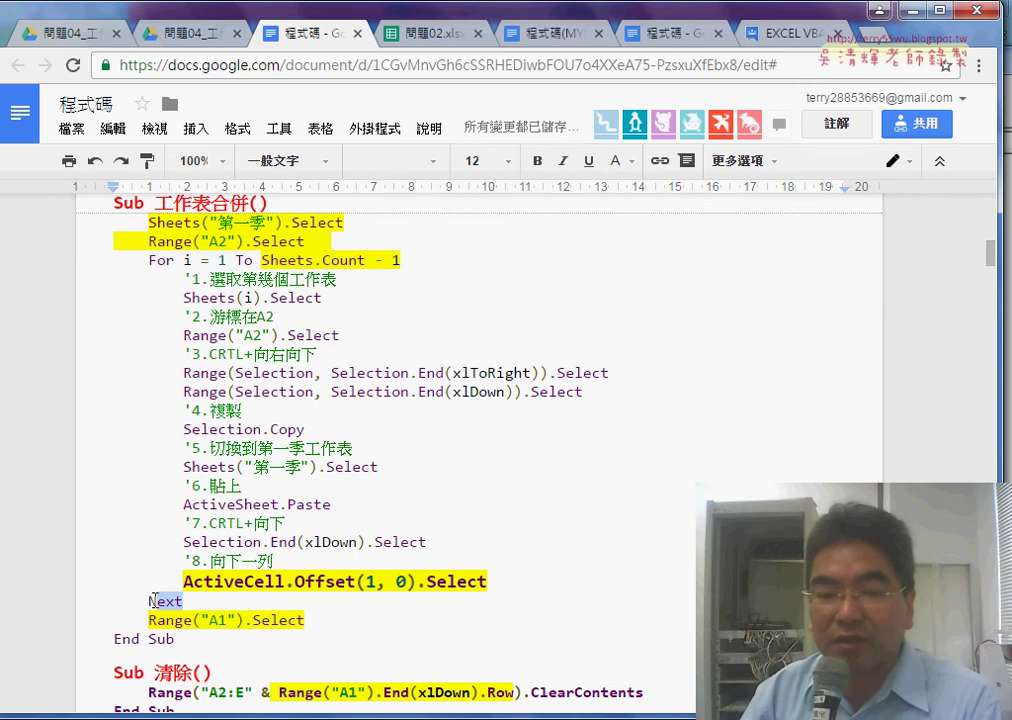
pyautogui.moveTo(493, 583); pyautogui.dragTo(104, 280)
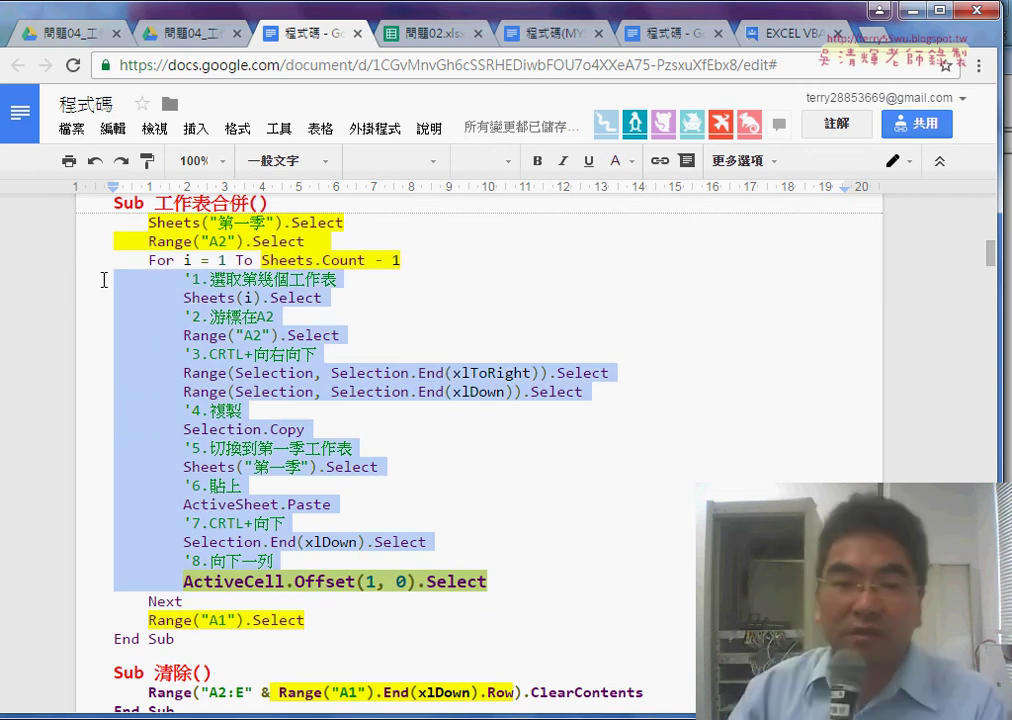
# Point out the Range("A2").Select line and a later code line, then return to the VBA editor
pyautogui.scroll(1, 294, 262)
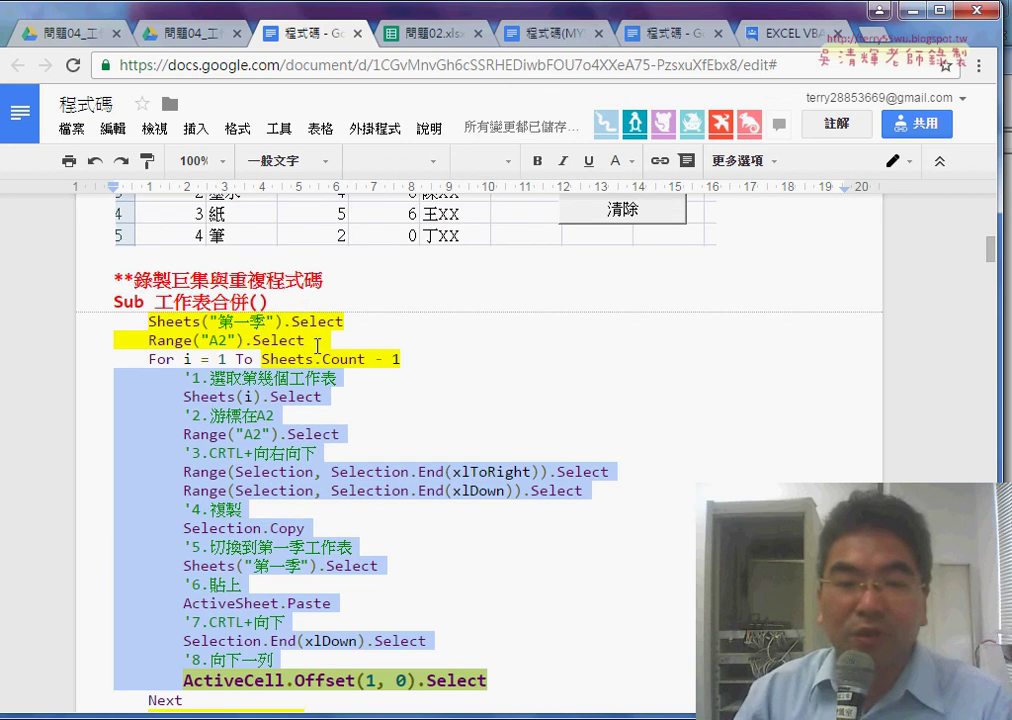
pyautogui.moveTo(323, 341); pyautogui.dragTo(93, 316)
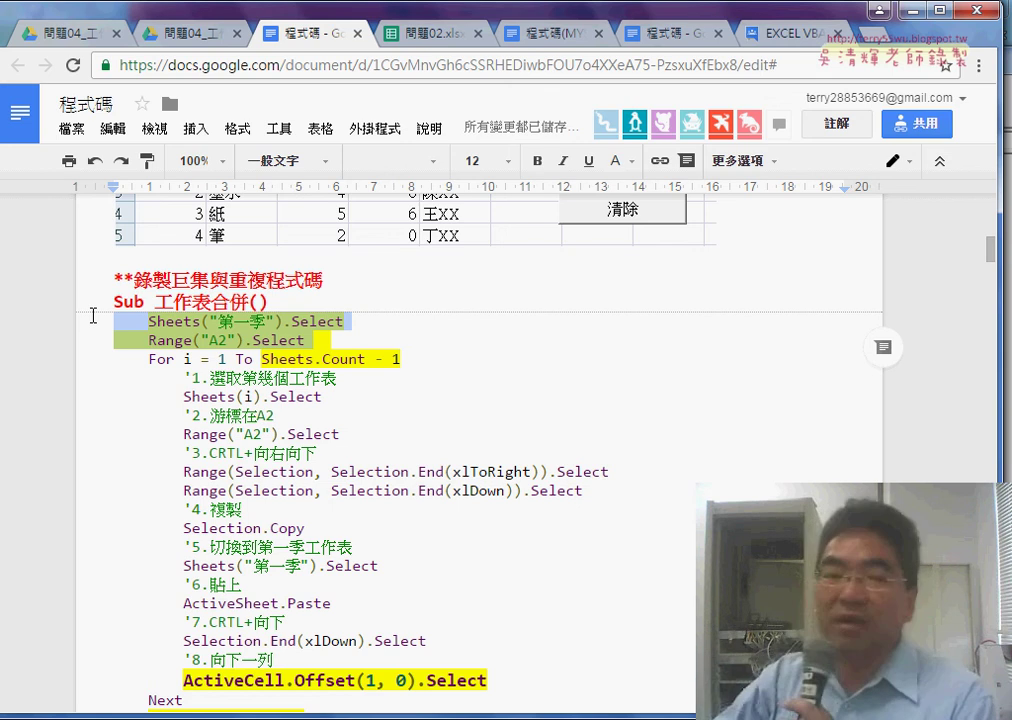
pyautogui.moveTo(316, 341); pyautogui.dragTo(104, 336)
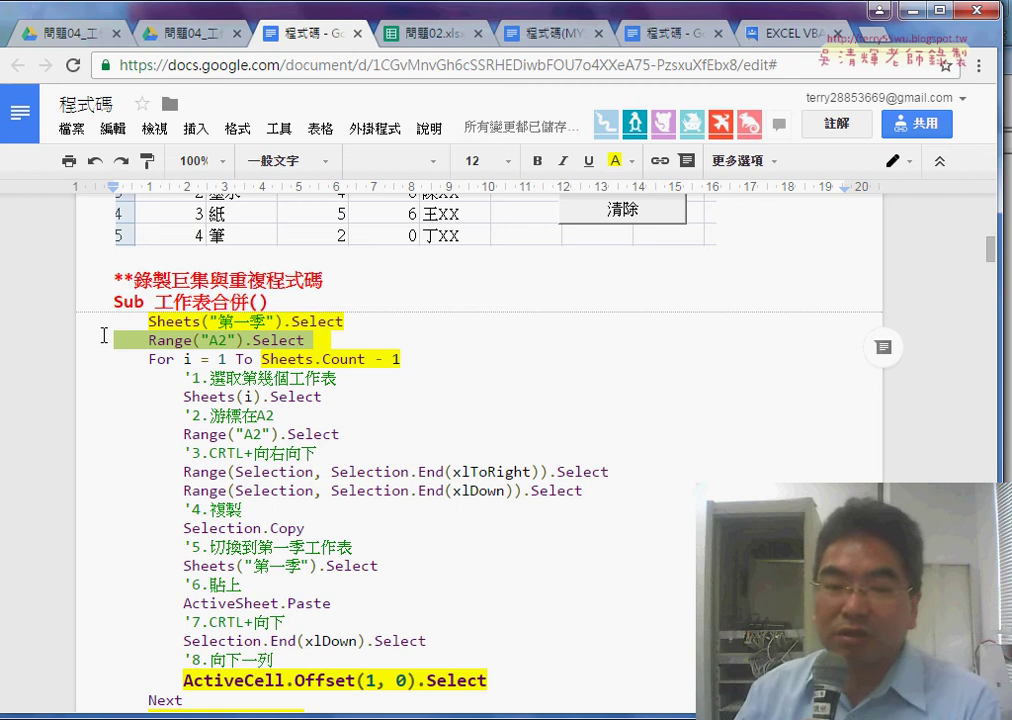
pyautogui.scroll(-3, 364, 470)
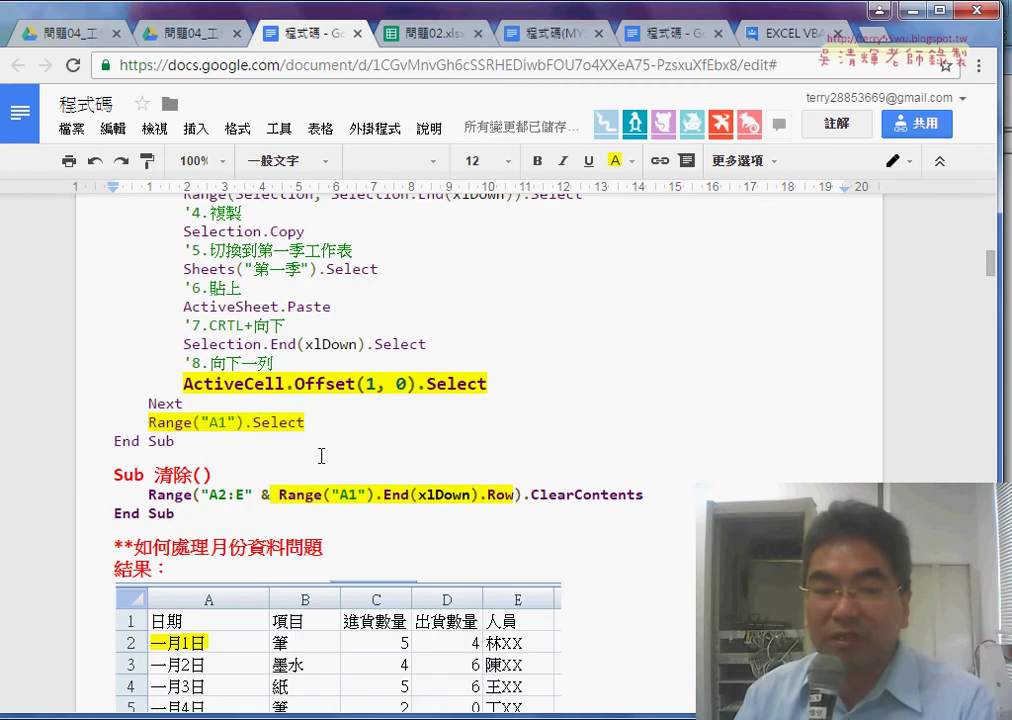
pyautogui.moveTo(304, 422); pyautogui.dragTo(108, 422)
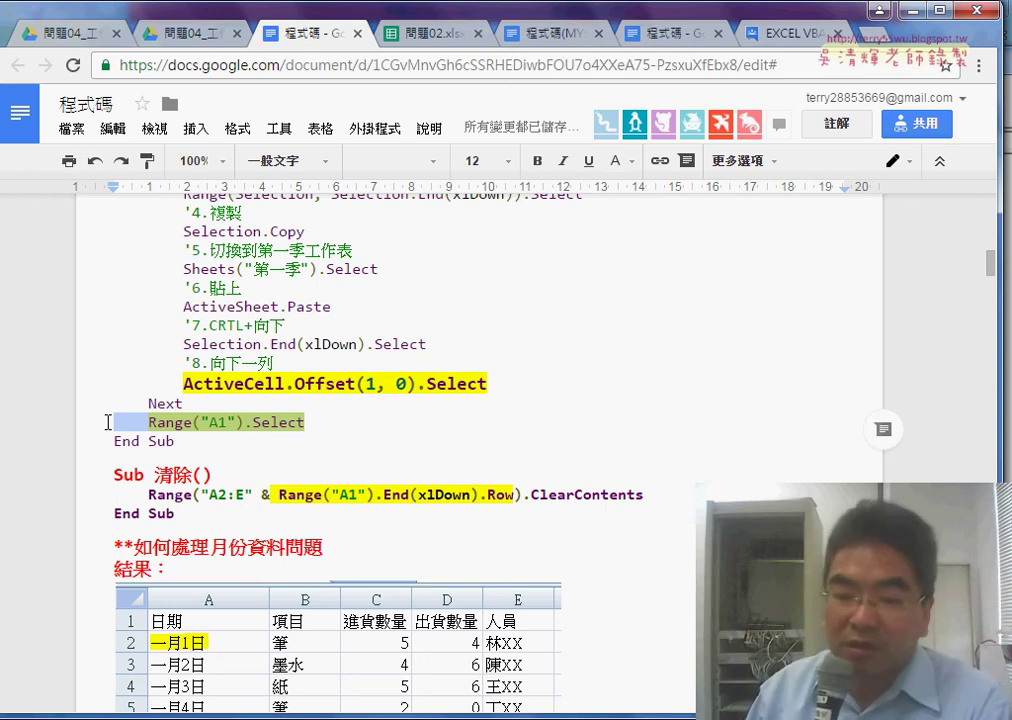
pyautogui.hotkey('alt', 'Tab')
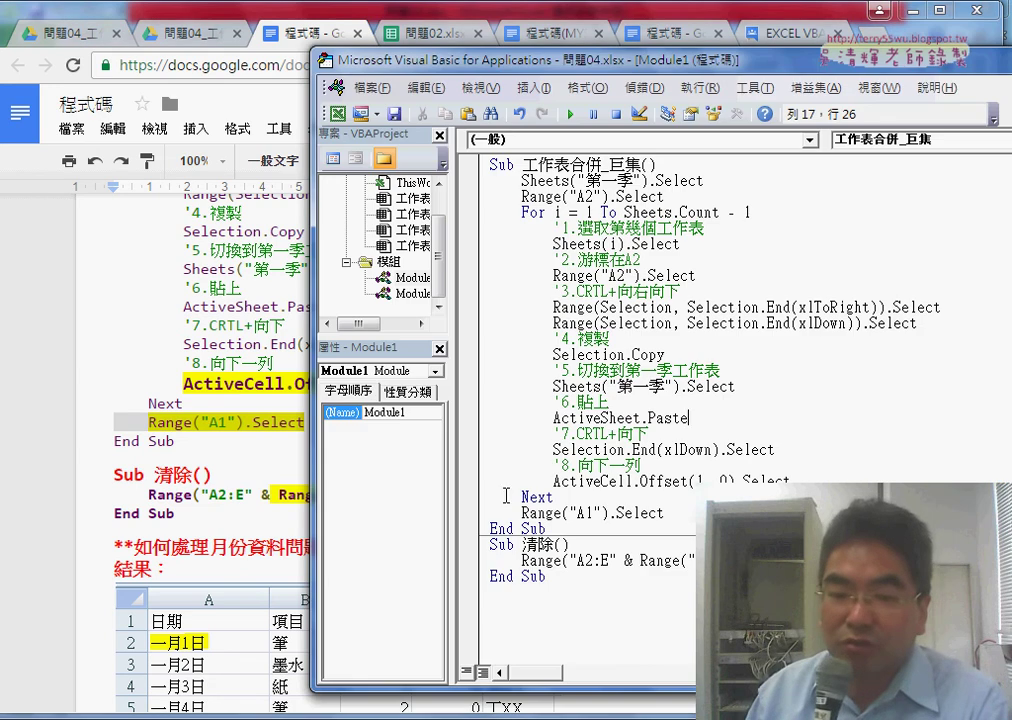
# Comment out Range("A1").Select after Next with an apostrophe, then leave the VBA editor
pyautogui.click(530, 512)
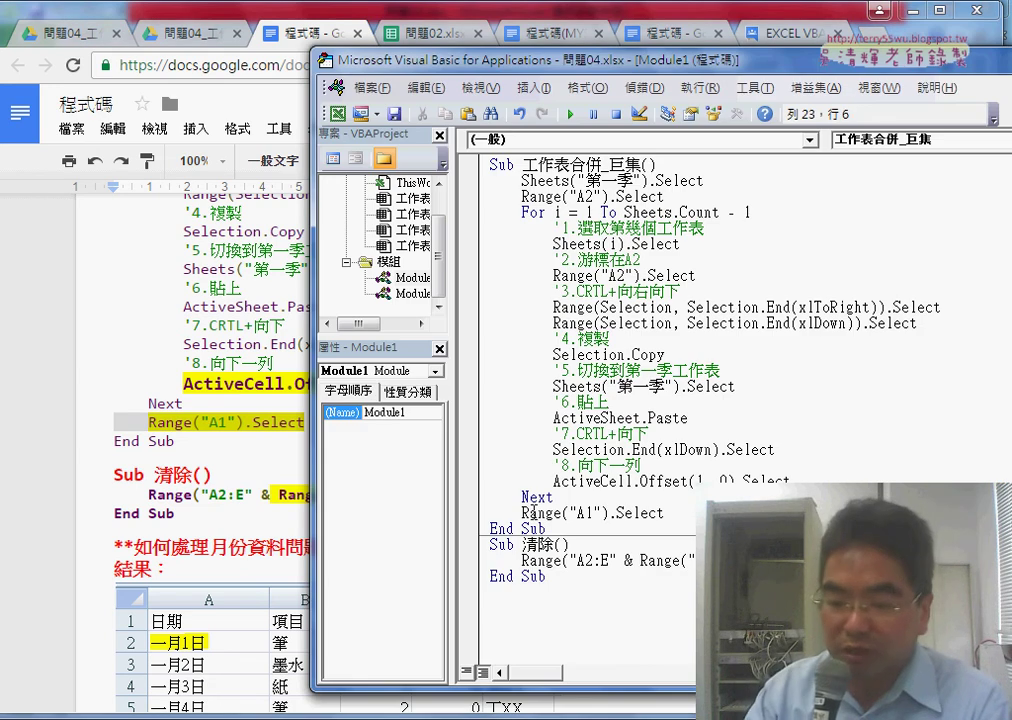
pyautogui.write("'")
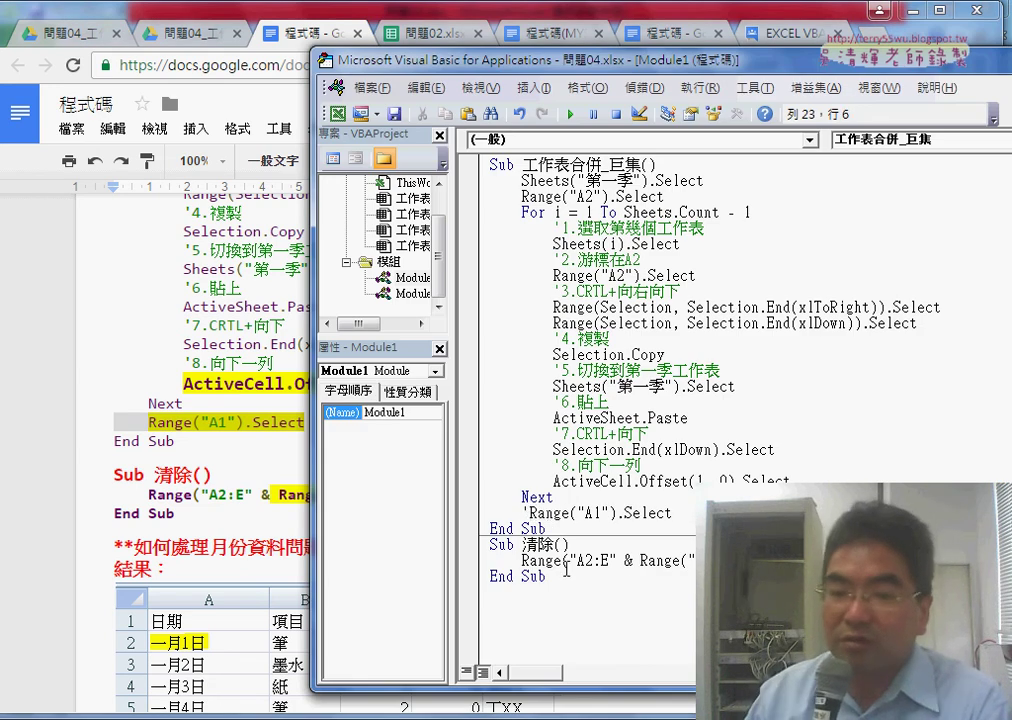
pyautogui.click(566, 570)
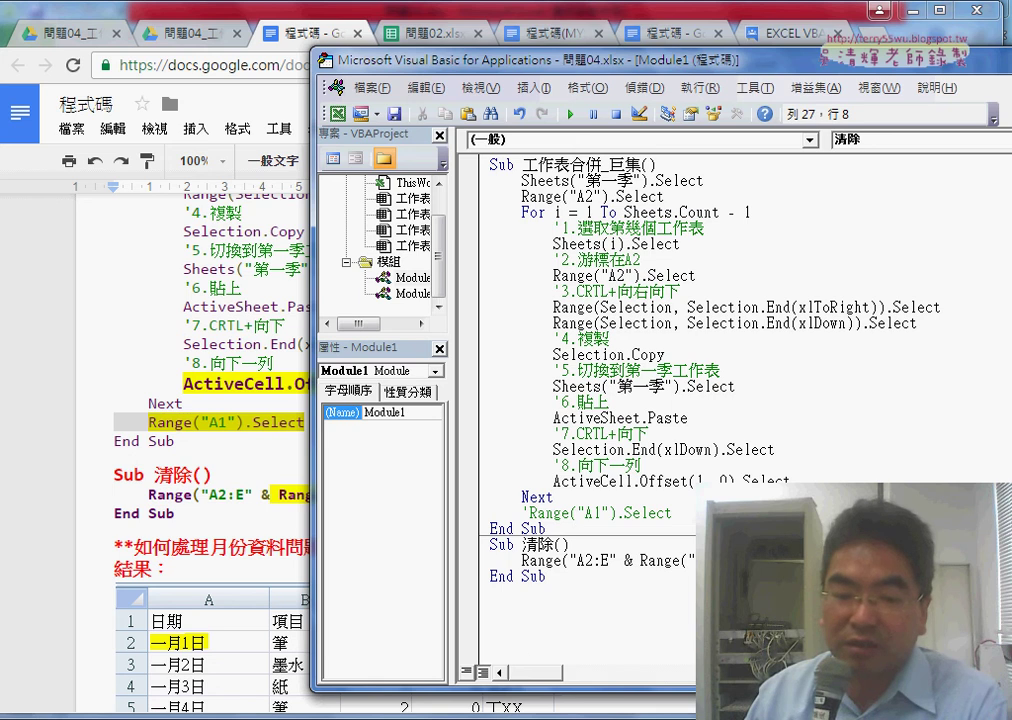
pyautogui.hotkey('alt', 'Tab')
pyautogui.hotkey('alt', 'Tab')
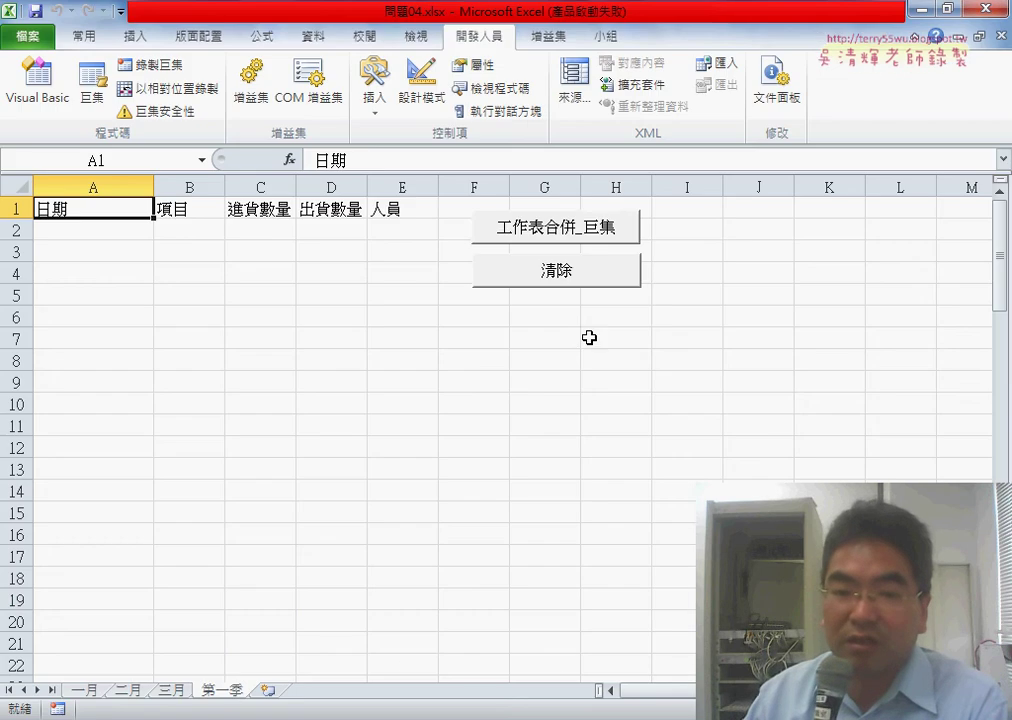
# Clear 第一季 with 清除, rerun 工作表合併_巨集, and return to the 日期 header in A1
pyautogui.click(615, 232)
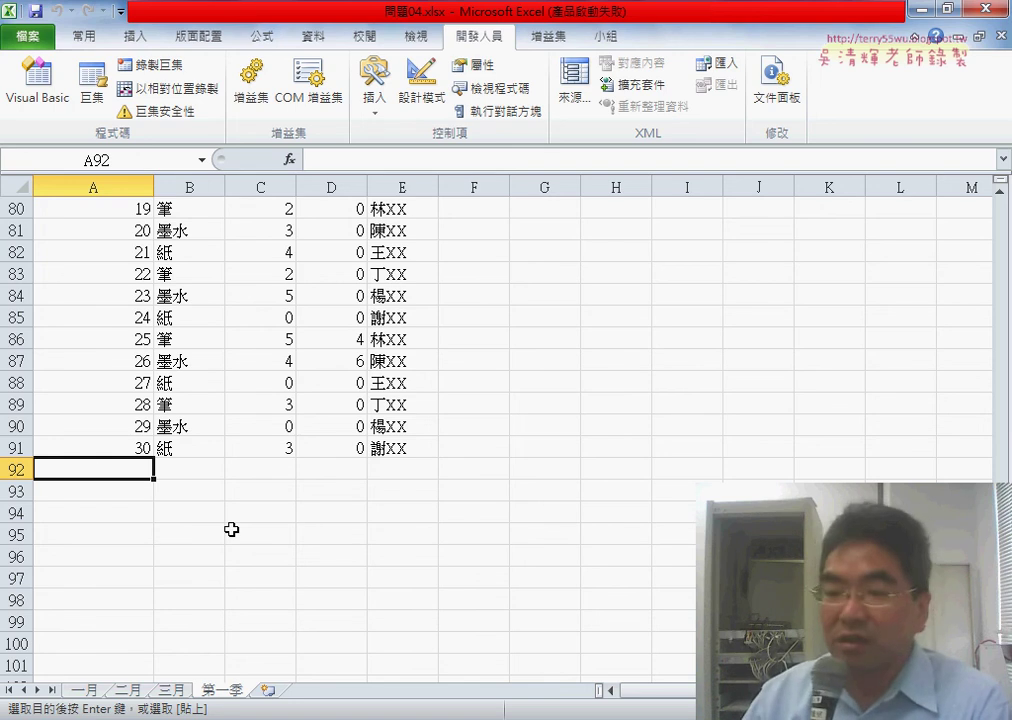
pyautogui.scroll(9, 1008, 222)
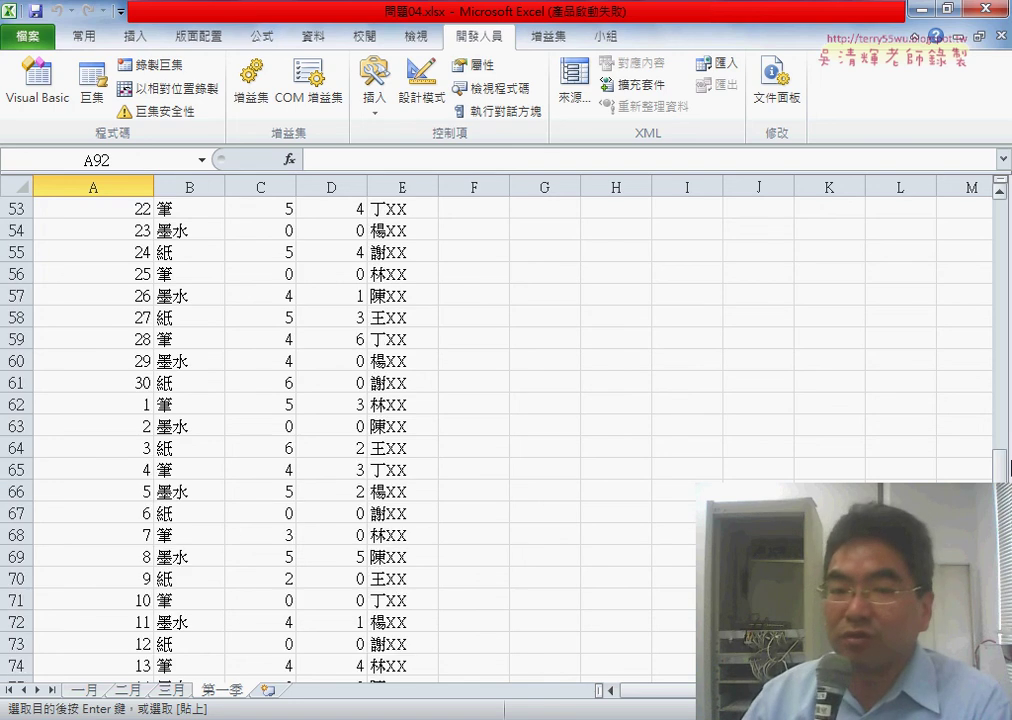
pyautogui.scroll(17, 1008, 222)
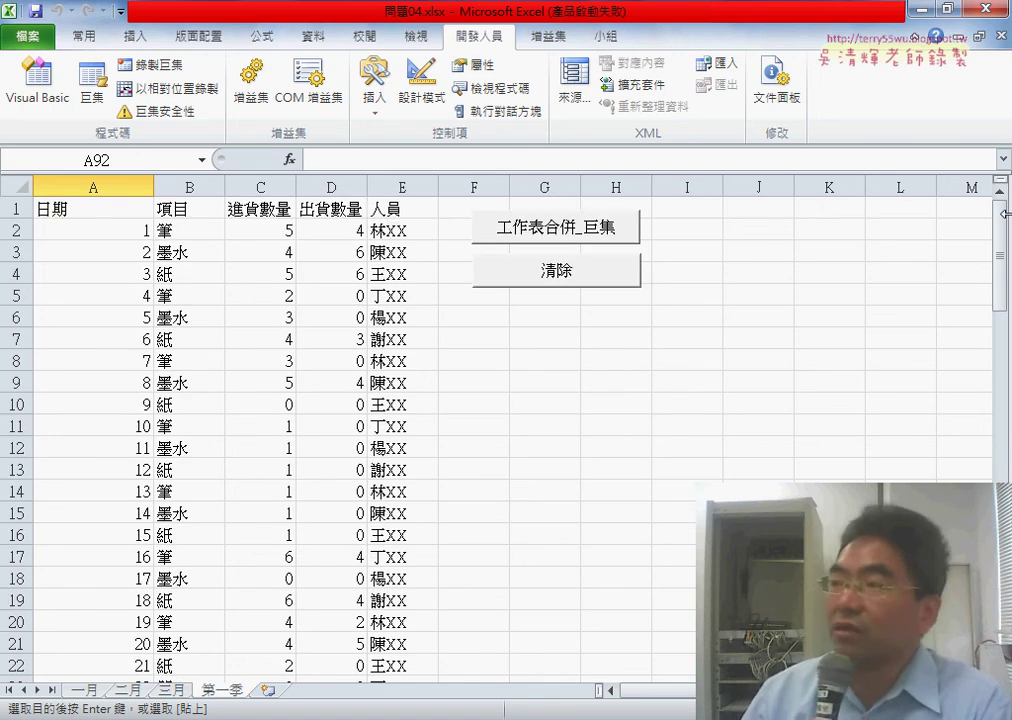
pyautogui.click(600, 272)
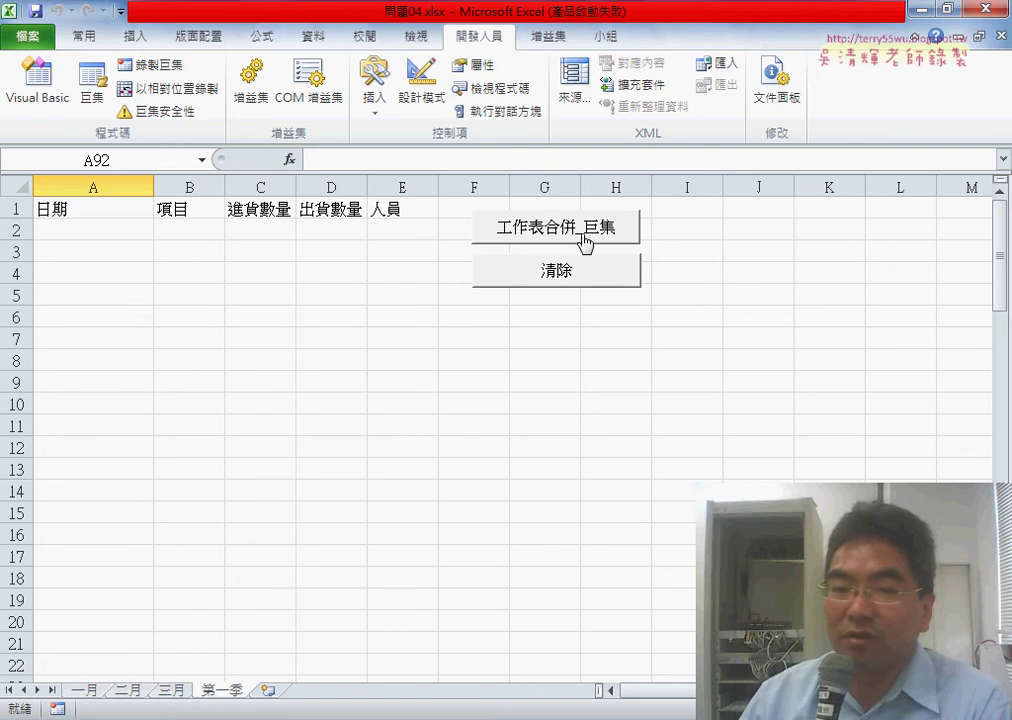
pyautogui.click(583, 238)
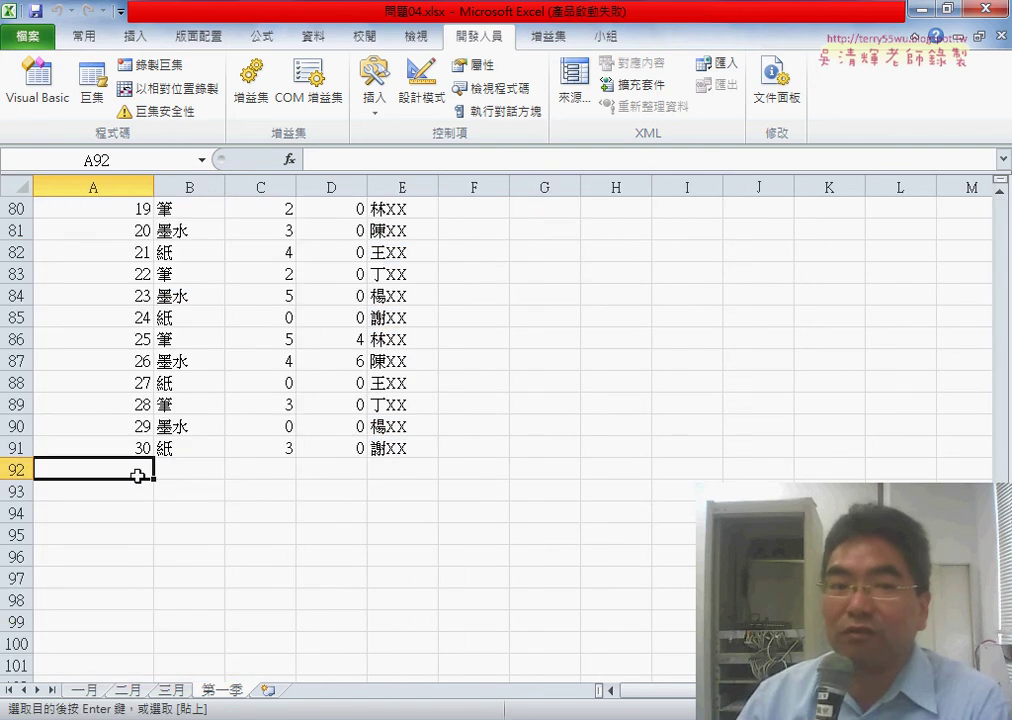
pyautogui.scroll(3, 138, 472)
pyautogui.scroll(9, 138, 472)
pyautogui.scroll(14, 138, 472)
pyautogui.scroll(1, 138, 469)
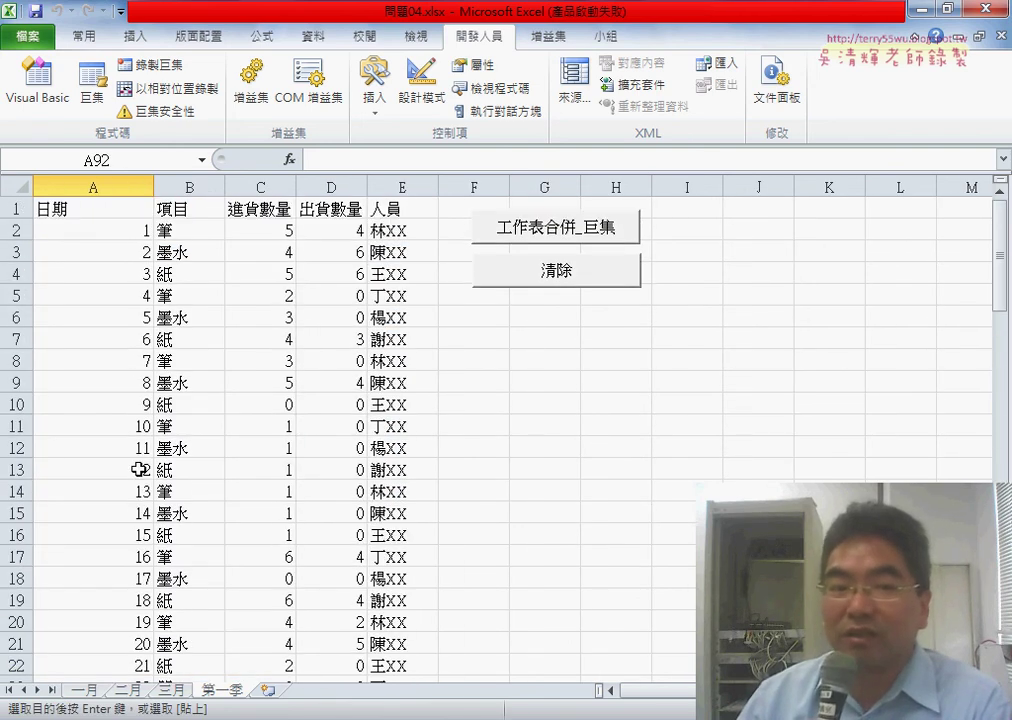
pyautogui.click(99, 211)
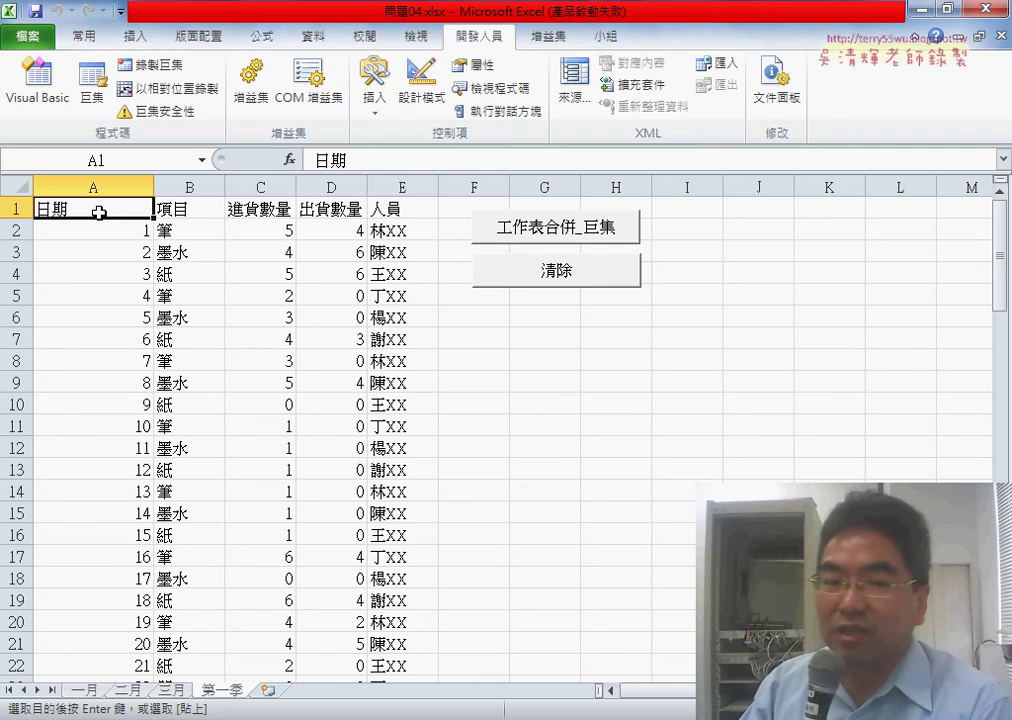
# Clear and re-merge 第一季, then uncomment Range("A1").Select in the VBA editor via Alt+F11
pyautogui.click(544, 283)
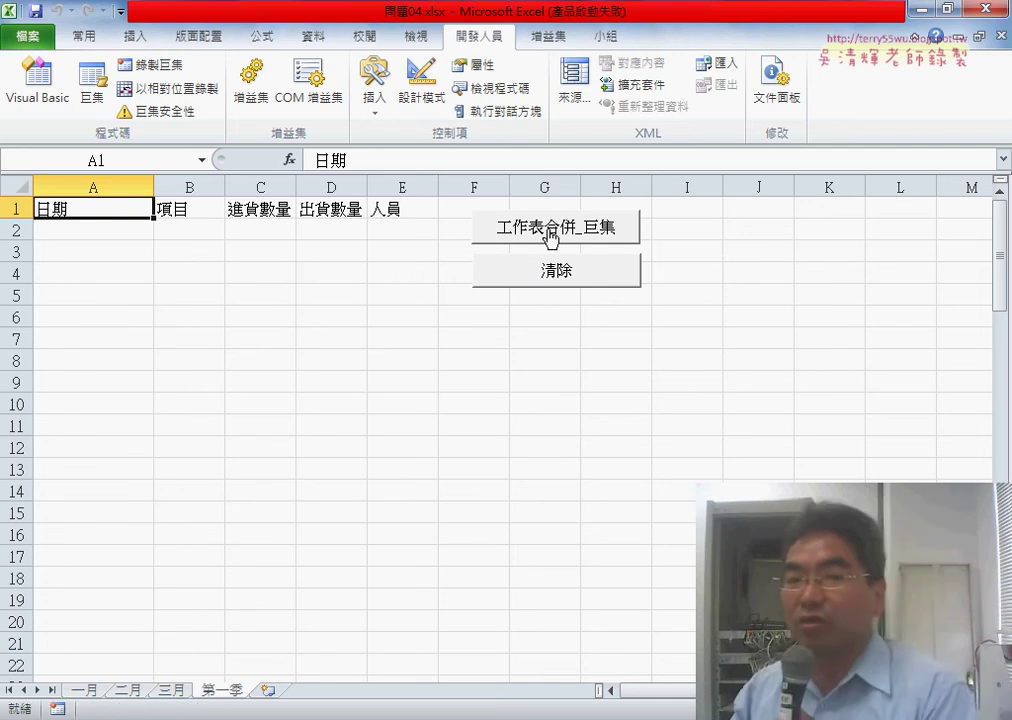
pyautogui.click(550, 230)
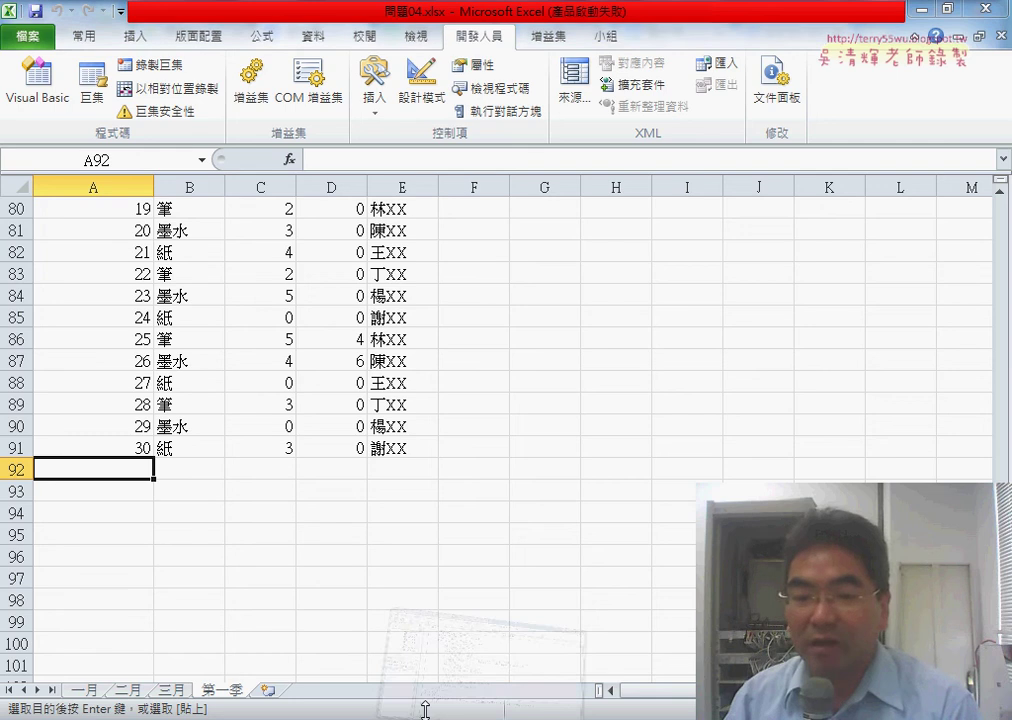
pyautogui.hotkey('alt', 'F11')
pyautogui.press('Delete')
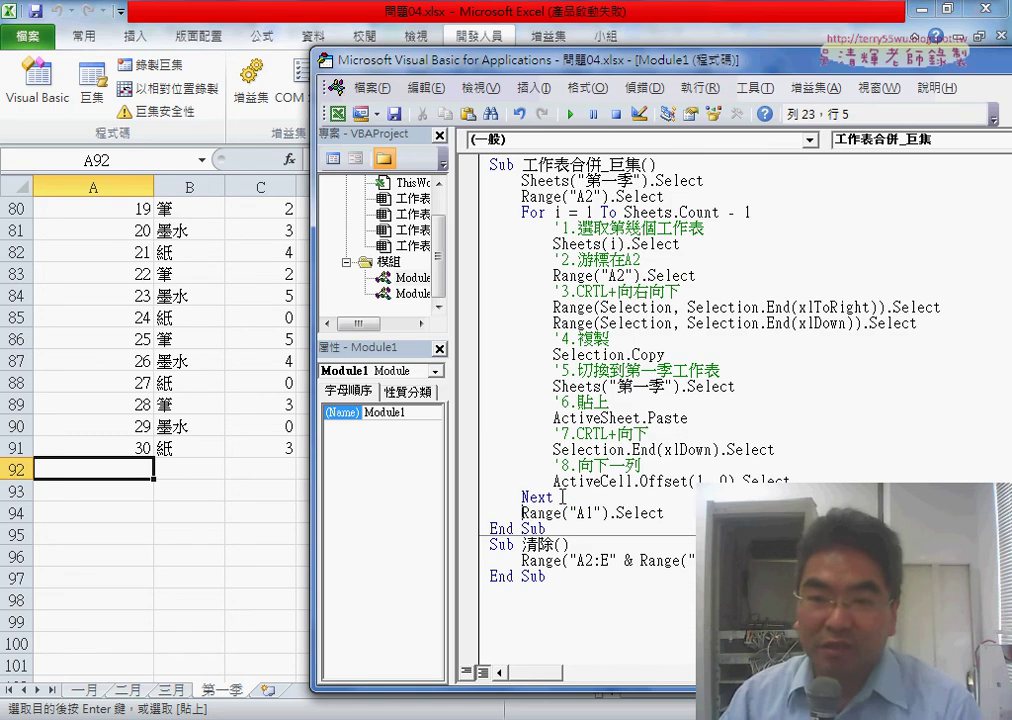
# Run 工作表合併_巨集 from its code in the VBA editor, then bring the 第一季 sheet forward
pyautogui.click(578, 562)
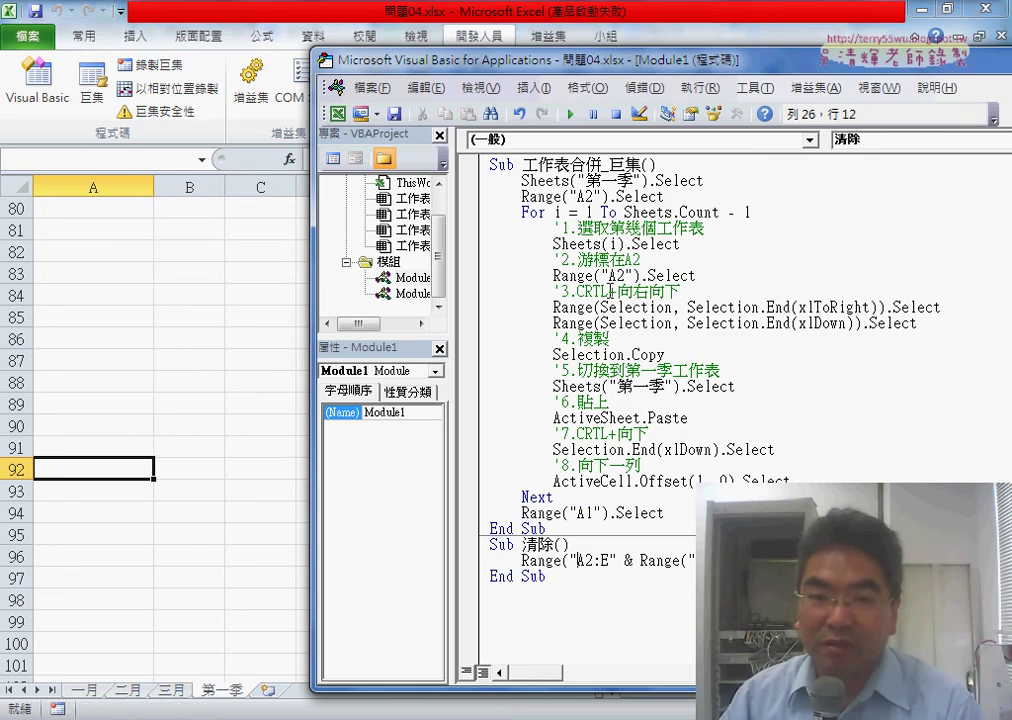
pyautogui.click(610, 291)
pyautogui.click(572, 115)
pyautogui.click(129, 213)
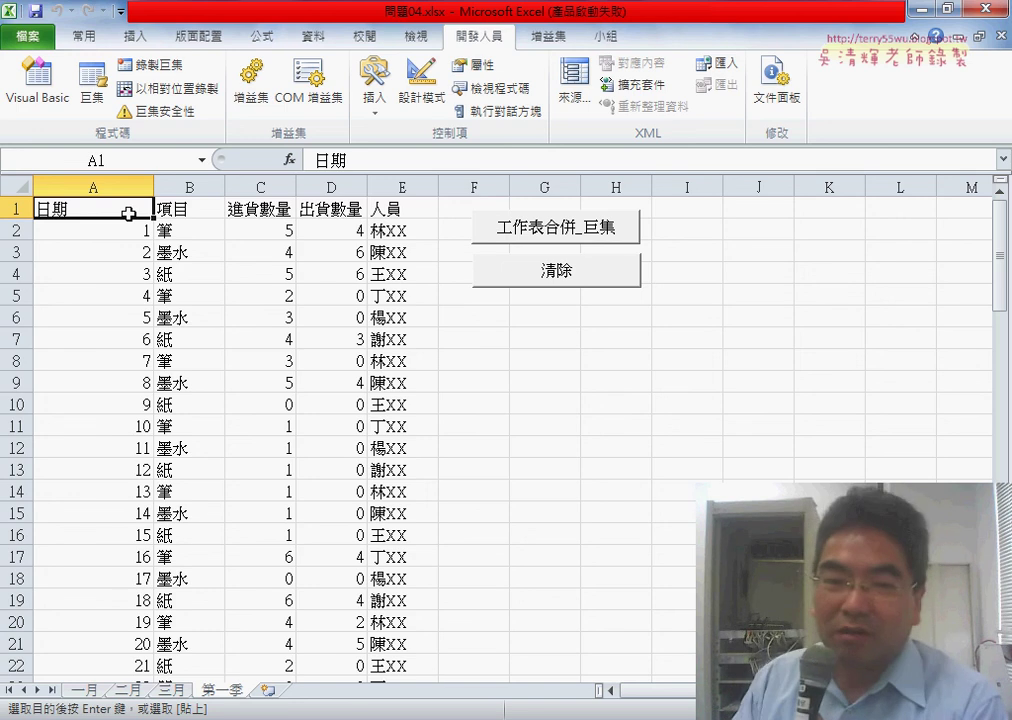
# Clear and re-merge 第一季, then check from A2 that the dates extend to row 91
pyautogui.click(517, 276)
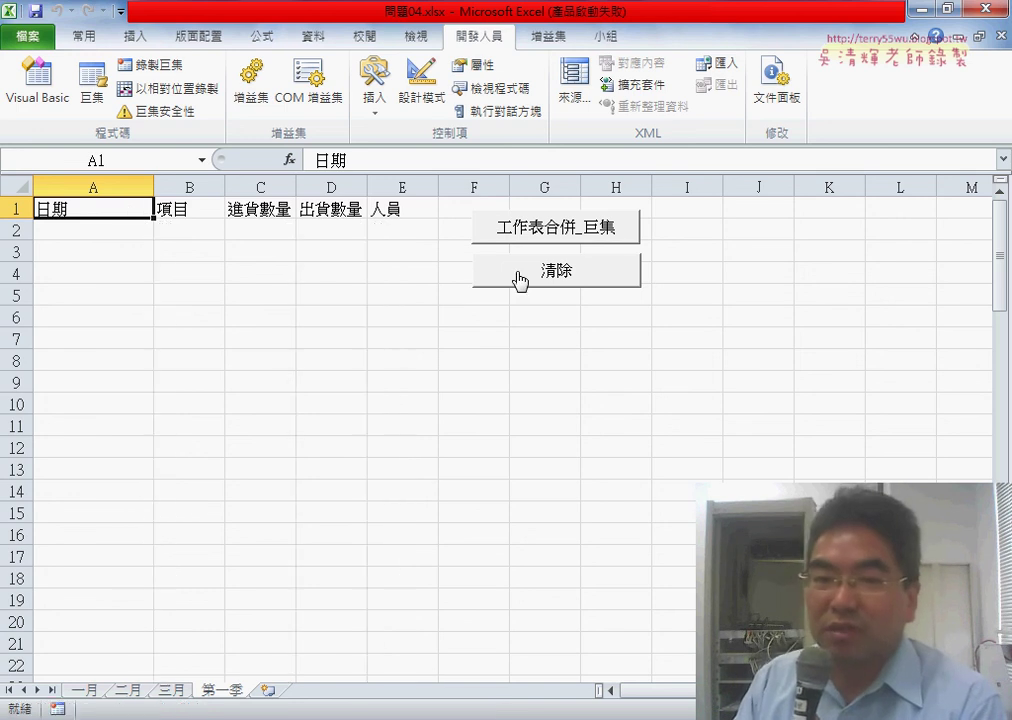
pyautogui.click(558, 229)
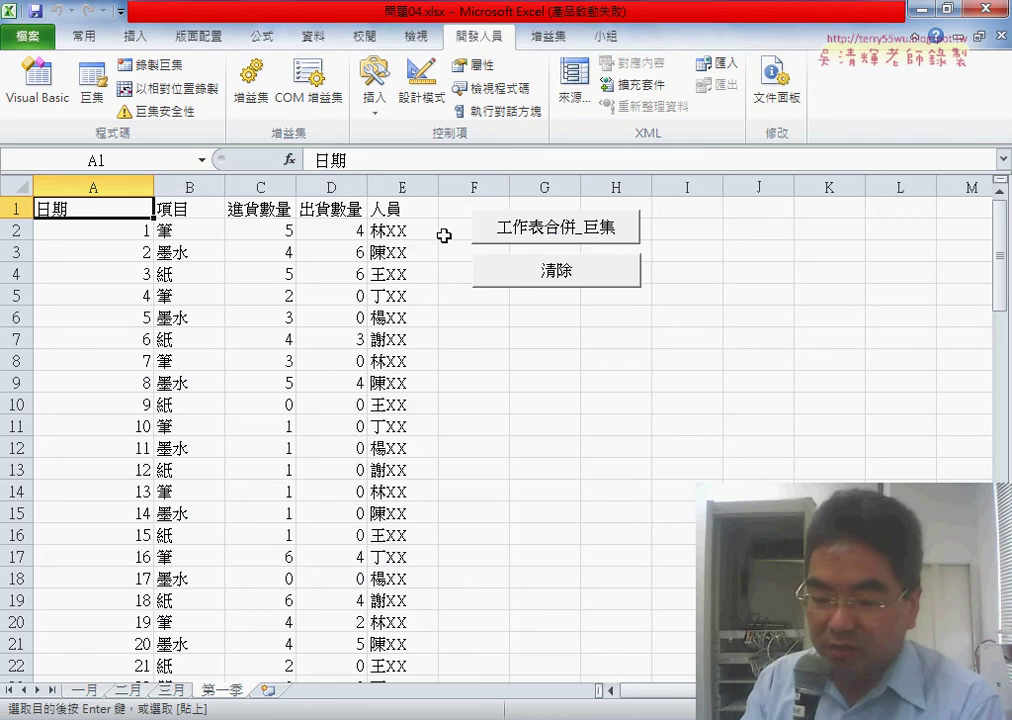
pyautogui.click(107, 231)
pyautogui.hotkey('ctrl', 'Down')
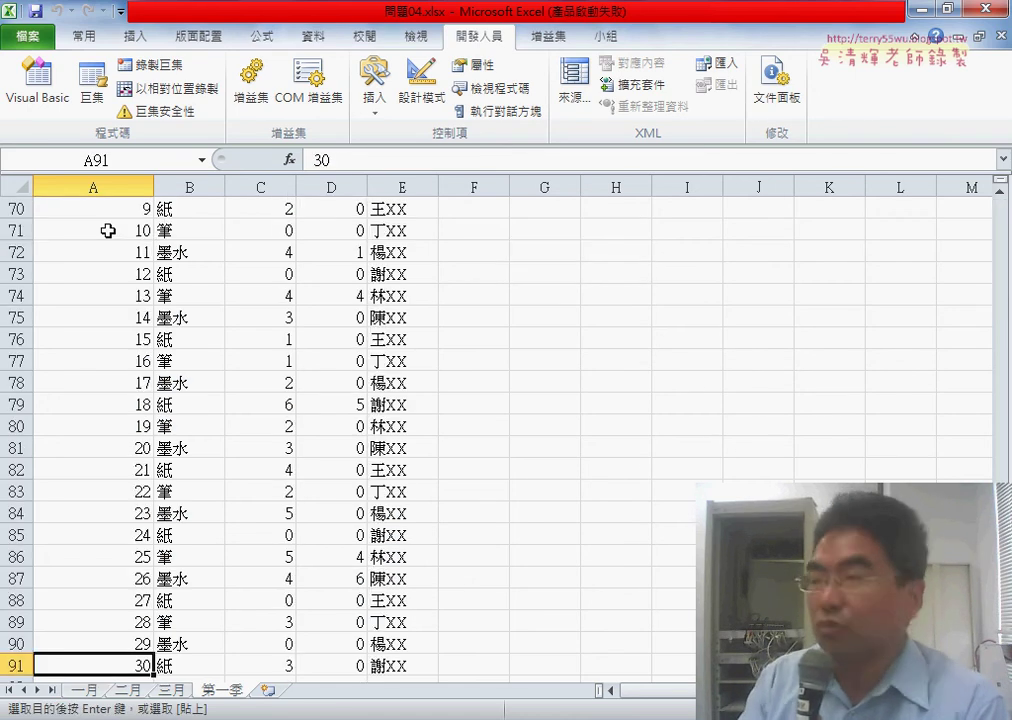
pyautogui.hotkey('ctrl', 'Up')
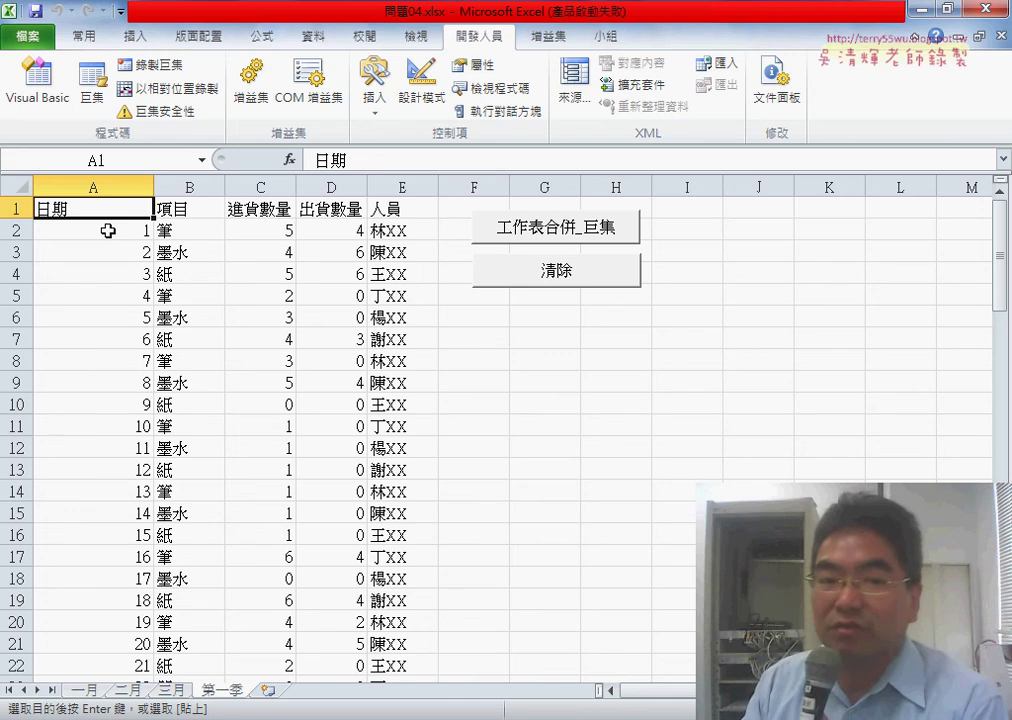
pyautogui.moveTo(117, 232)
pyautogui.mouseDown()
pyautogui.moveTo(131, 706)
pyautogui.moveTo(139, 227)
pyautogui.mouseUp()
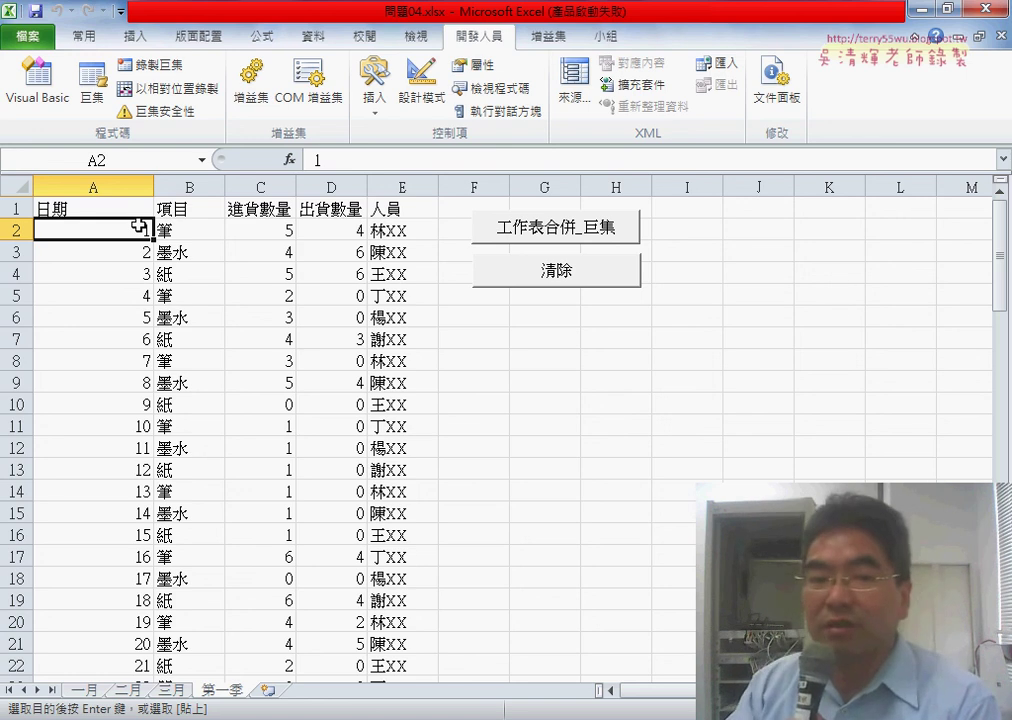
# Select A3 and the dates A2 through A10 to point them out
pyautogui.click(139, 256)
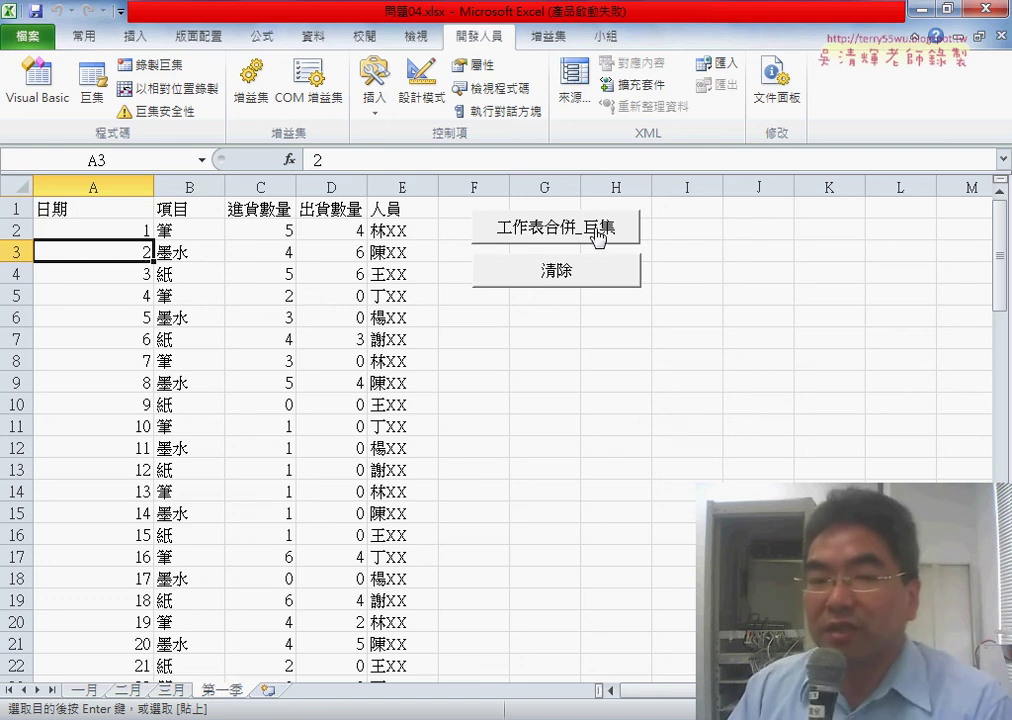
pyautogui.moveTo(93, 229); pyautogui.dragTo(118, 394)
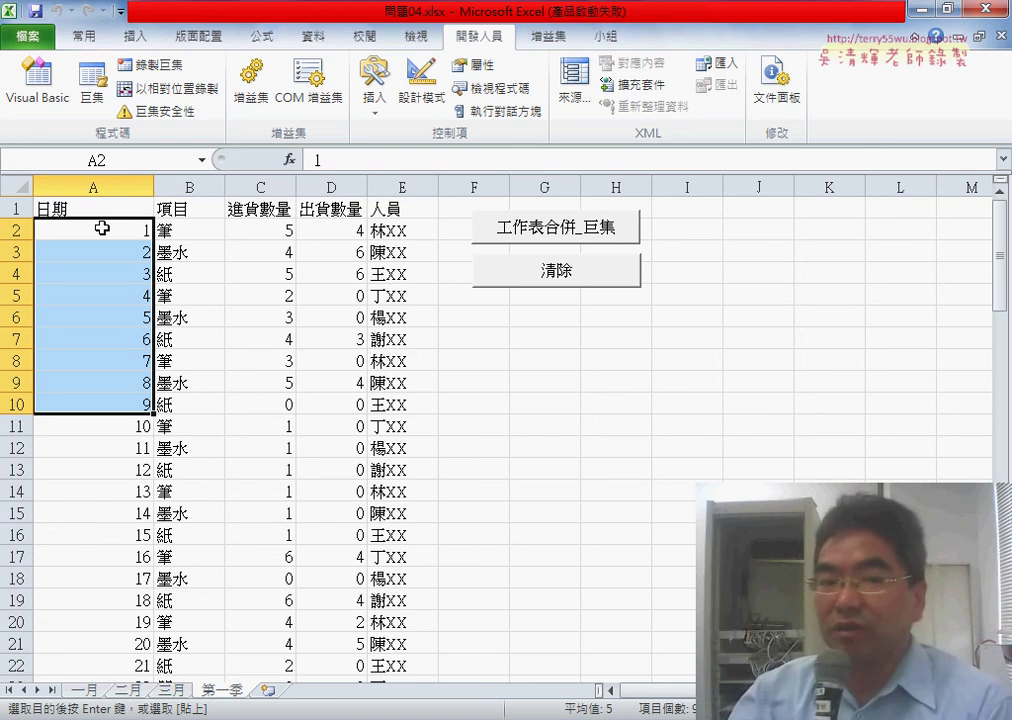
pyautogui.click(102, 228)
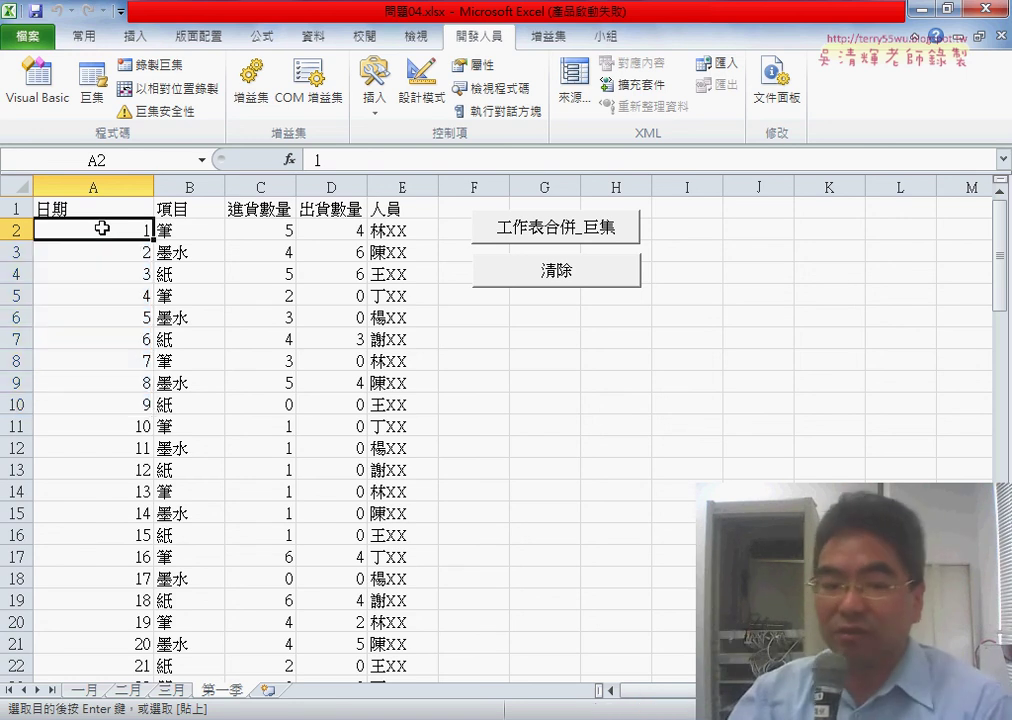
pyautogui.click(114, 251)
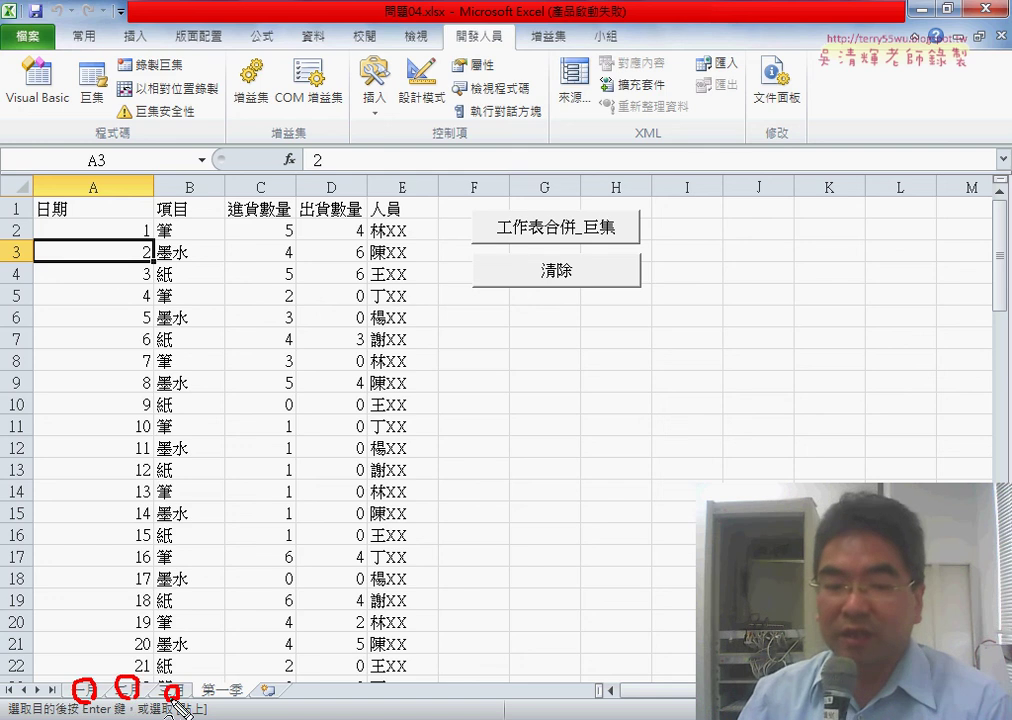
# Handwrite i=1 in red beside rows 19–21, note a number in A2, and circle the 日期 header
pyautogui.moveTo(53, 598)
pyautogui.mouseDown()
pyautogui.moveTo(60, 652)
pyautogui.moveTo(105, 622)
pyautogui.mouseUp()
pyautogui.moveTo(84, 637); pyautogui.dragTo(119, 640)
pyautogui.moveTo(112, 224)
pyautogui.mouseDown()
pyautogui.moveTo(116, 280)
pyautogui.moveTo(84, 256)
pyautogui.mouseUp()
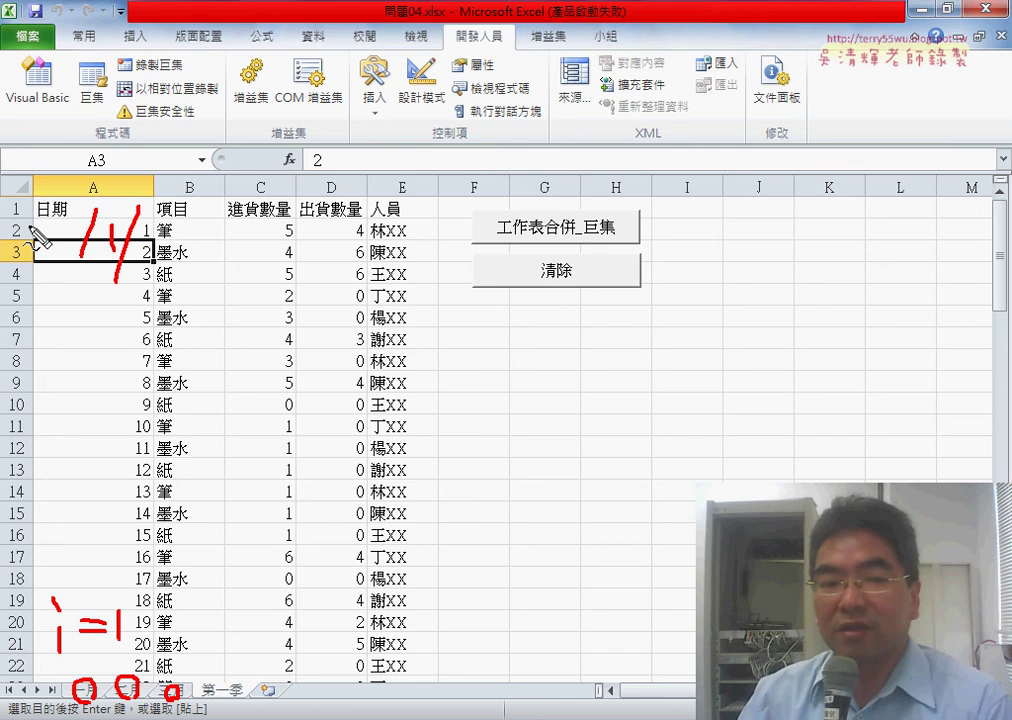
pyautogui.moveTo(28, 228)
pyautogui.mouseDown()
pyautogui.moveTo(44, 242)
pyautogui.moveTo(76, 244)
pyautogui.mouseUp()
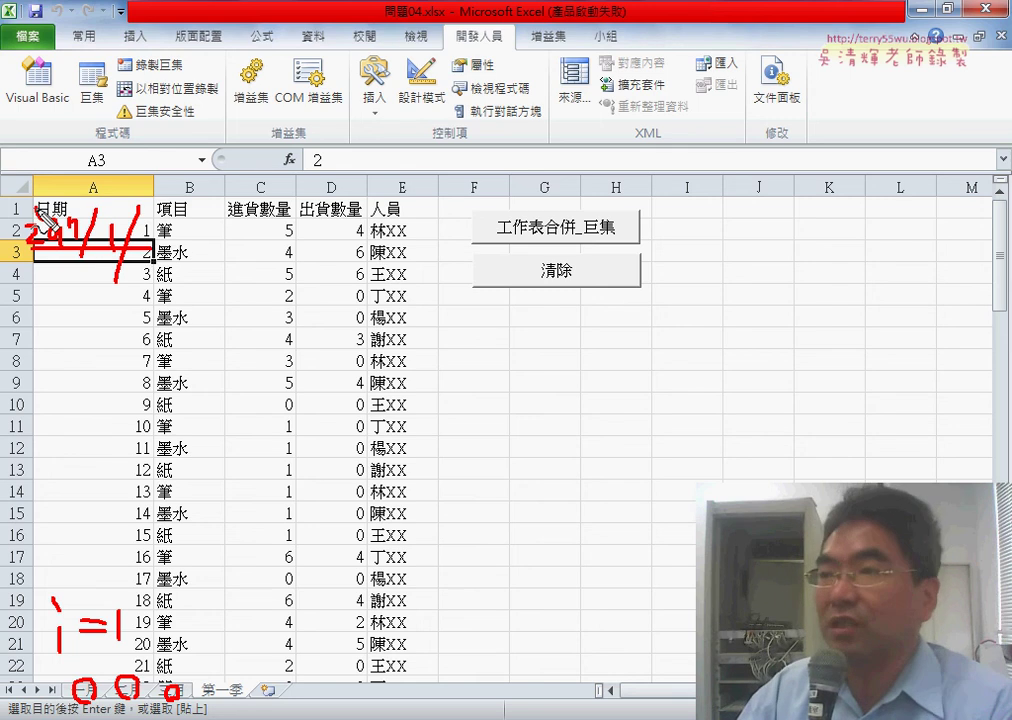
pyautogui.moveTo(45, 195); pyautogui.dragTo(66, 222)
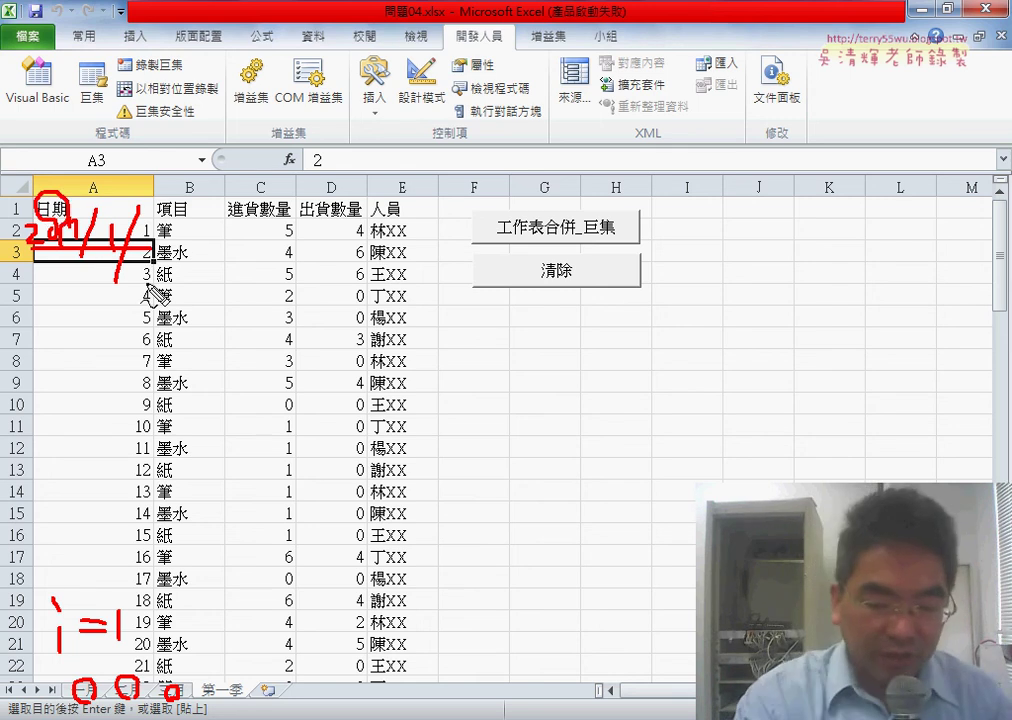